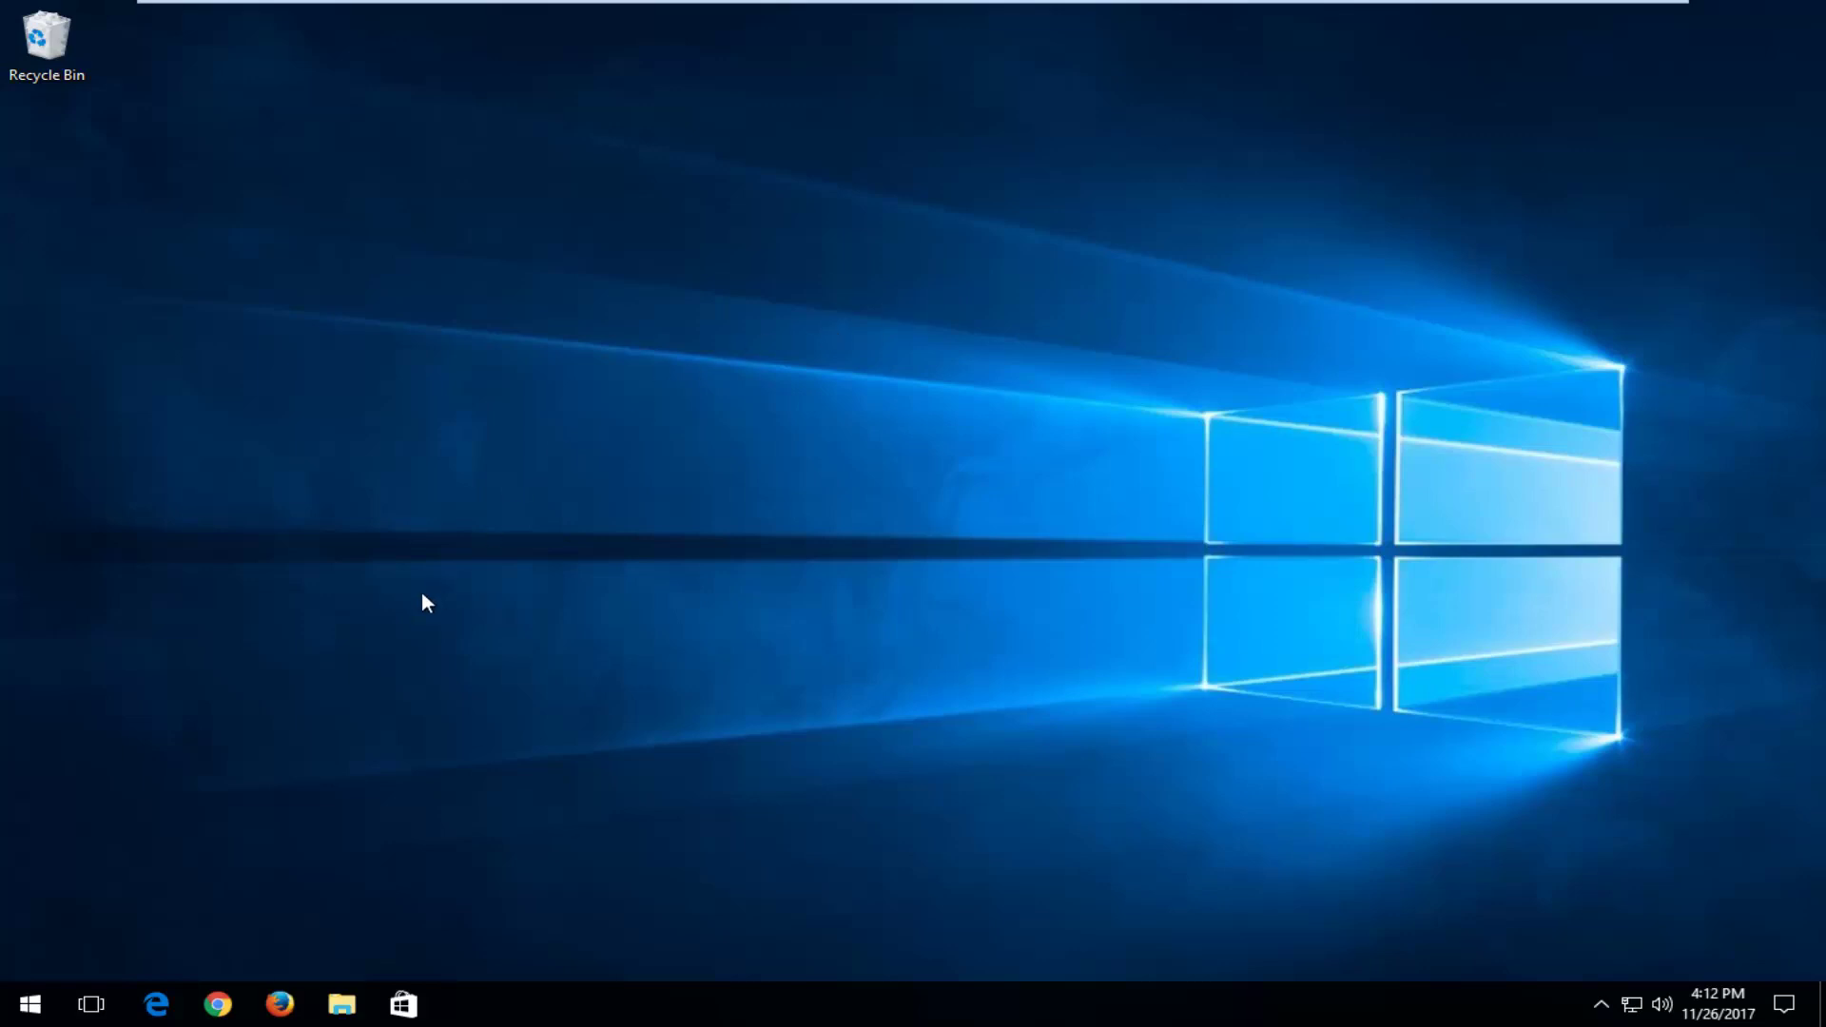
Search the Start menu for 'device manager' and launch the Device Manager best match
click(11, 1007)
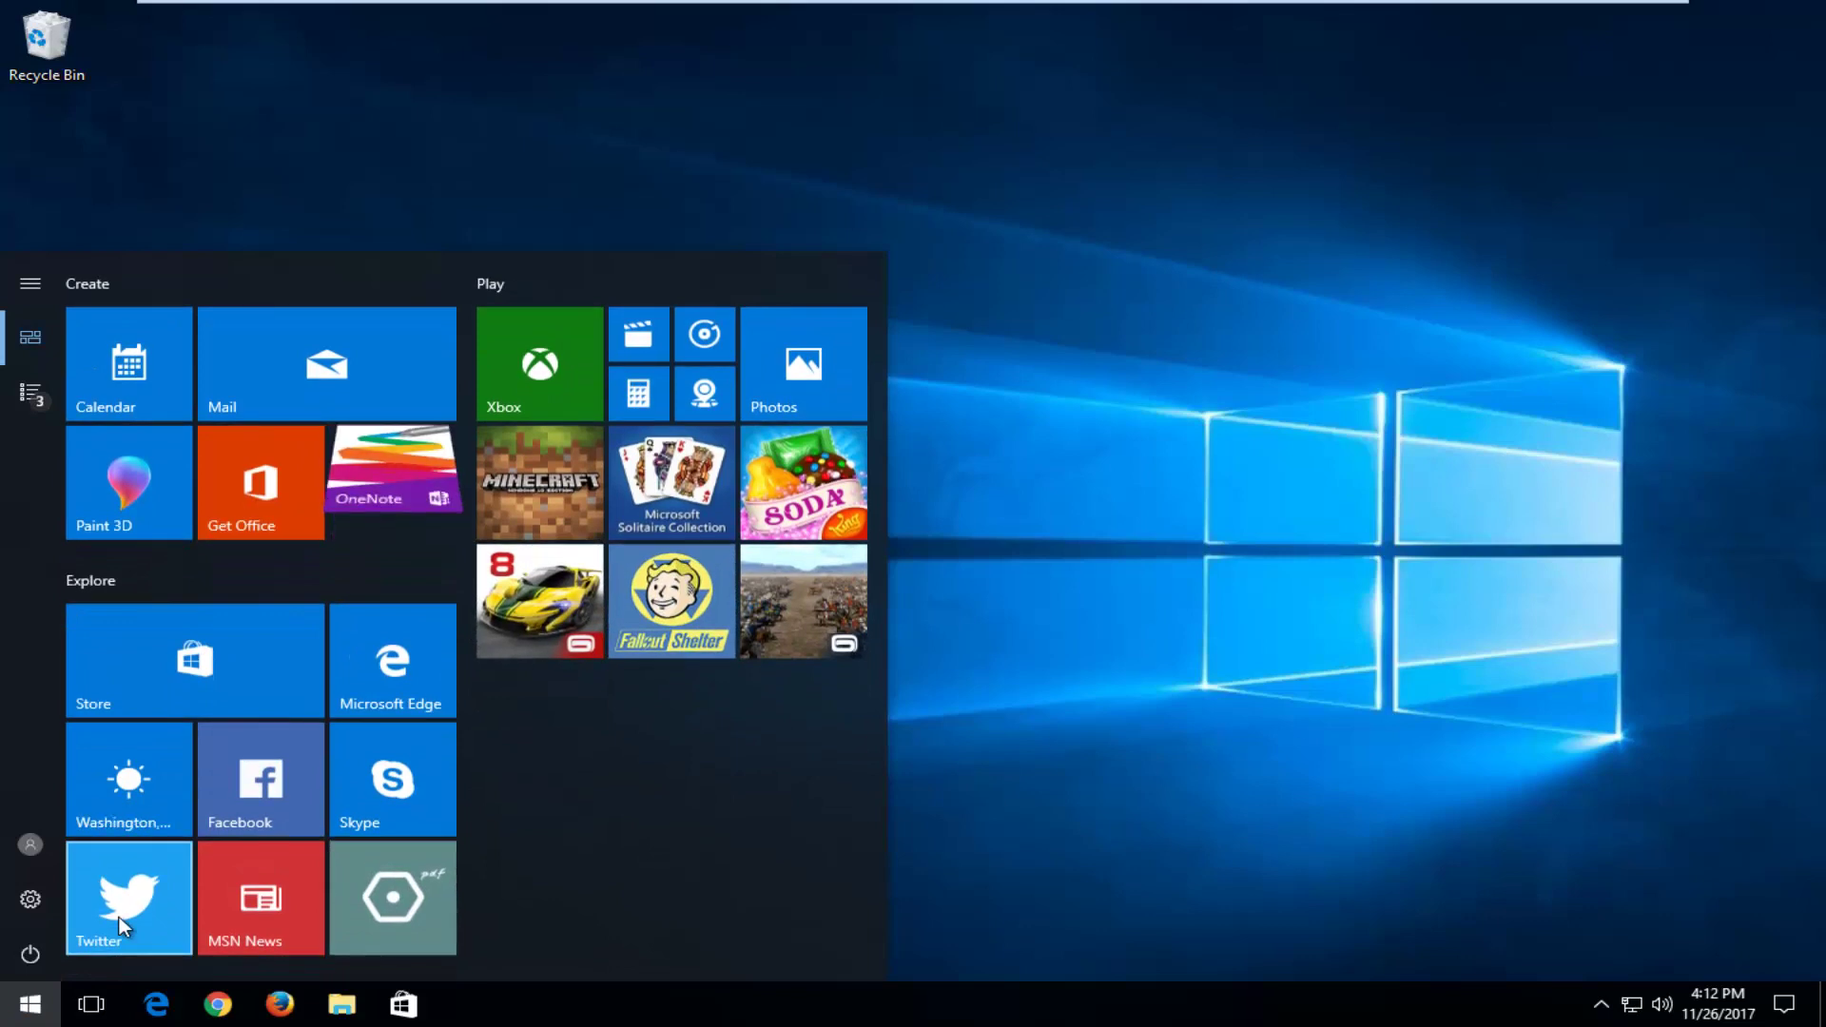
click(119, 928)
text(device manage)
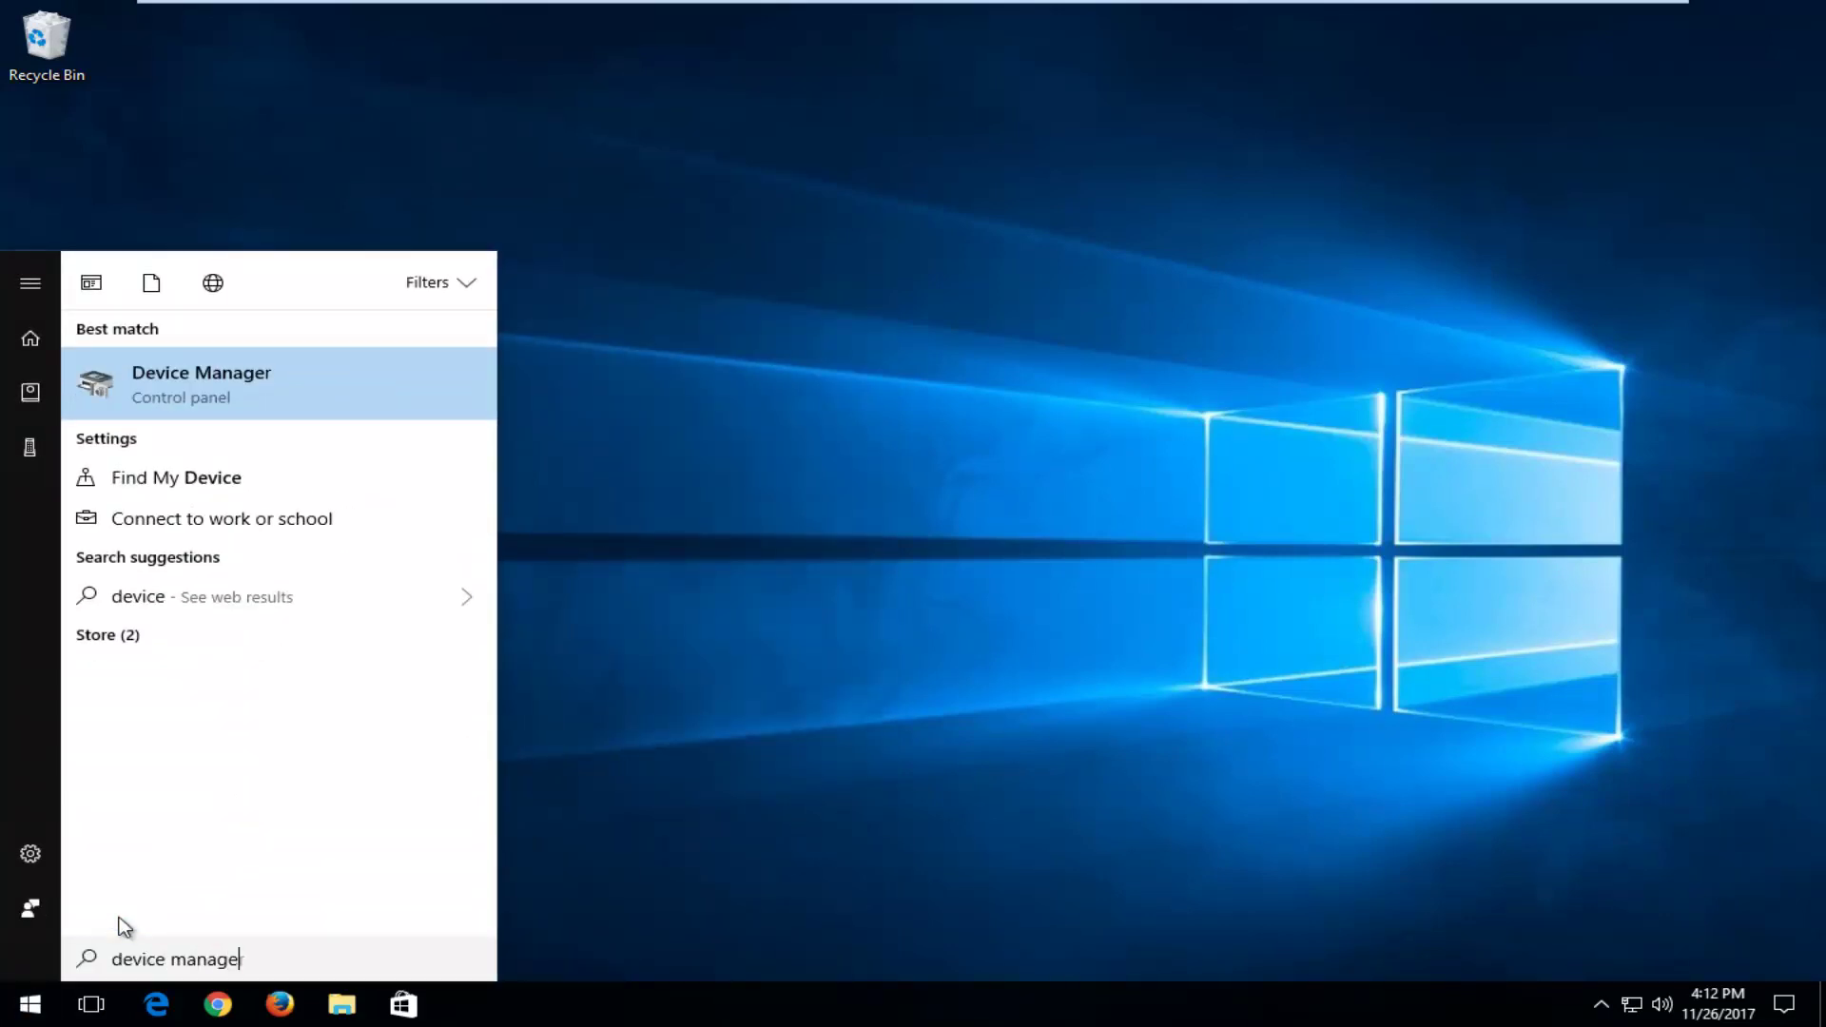
text(r)
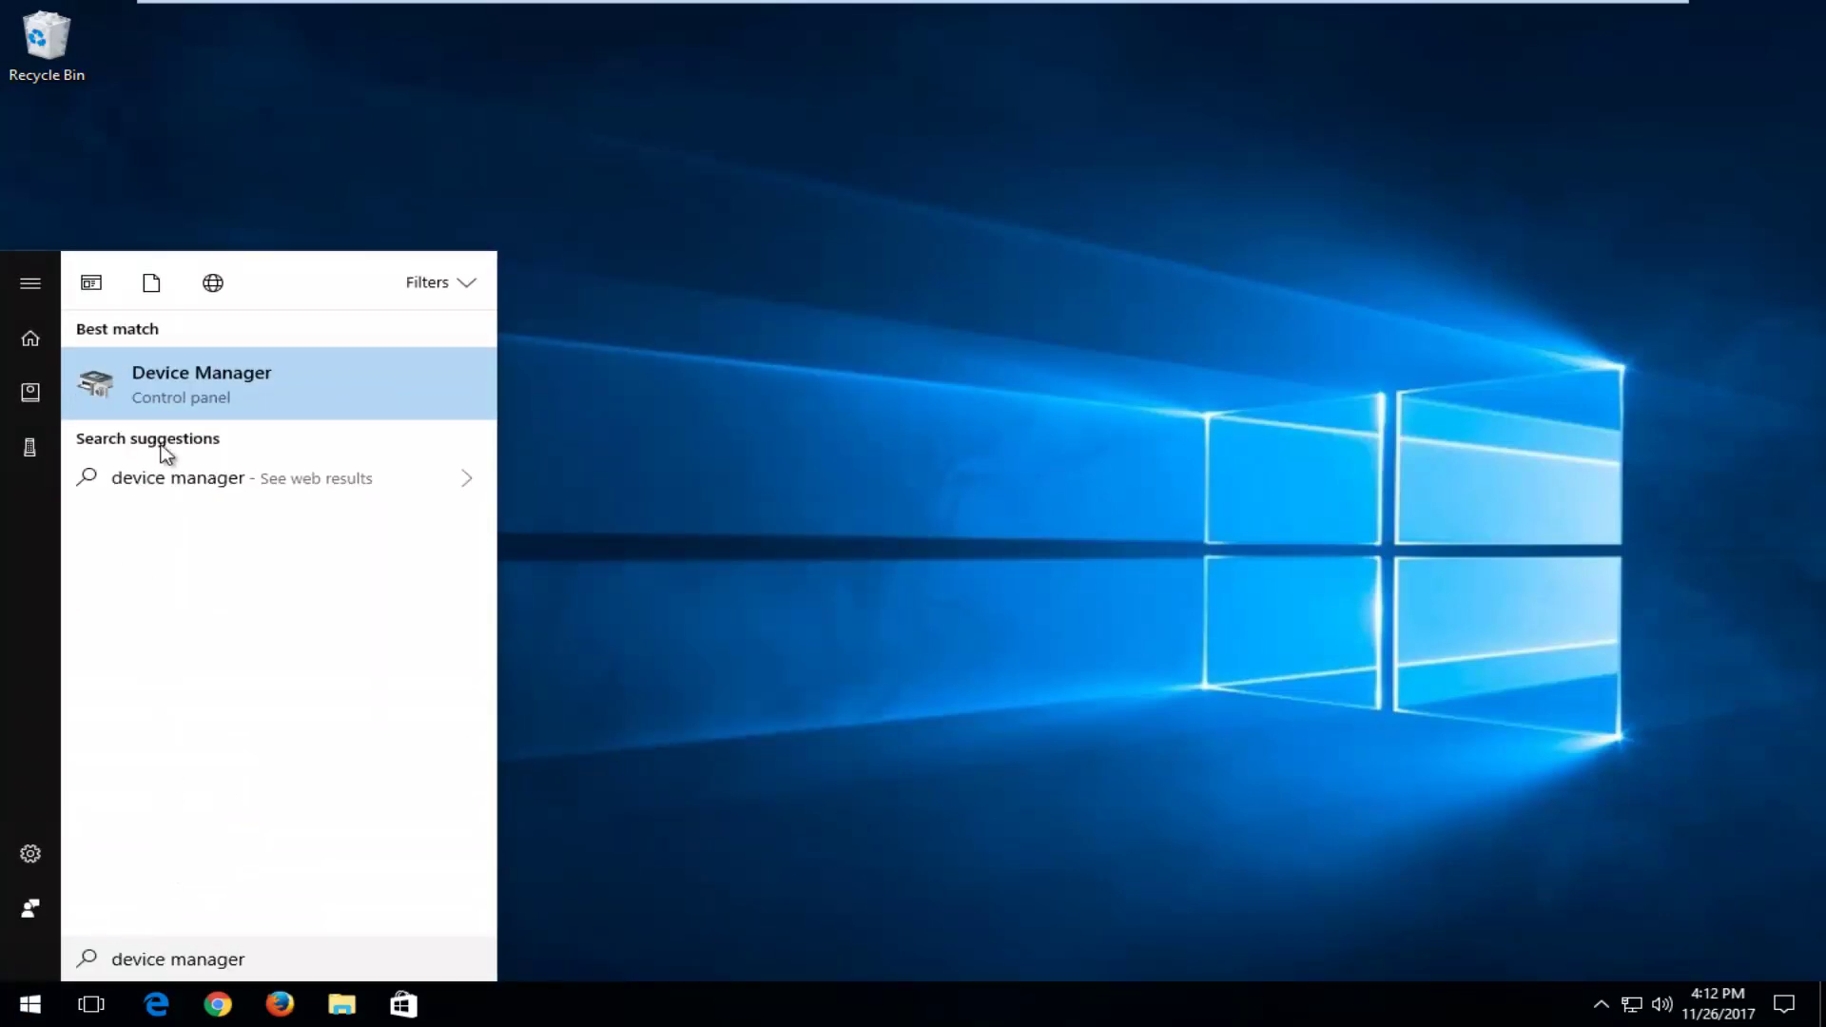
click(170, 392)
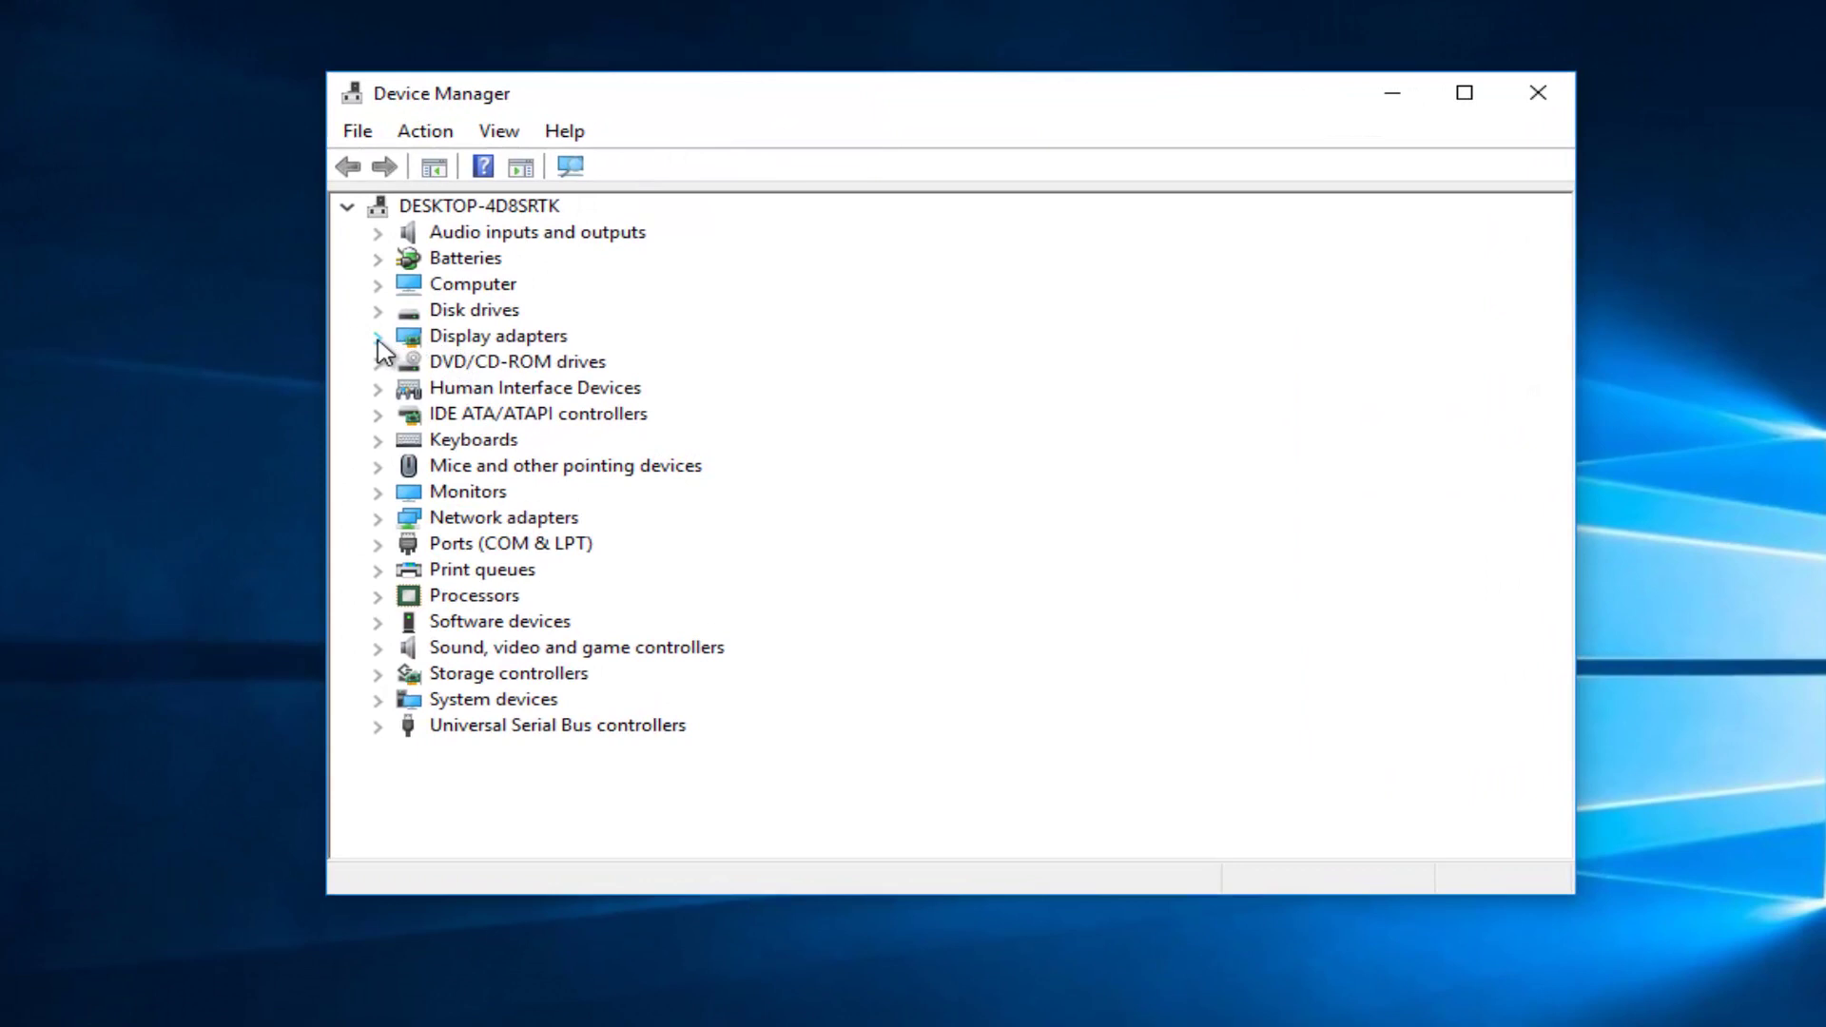
Under Display adapters, open VMware SVGA 3D's Properties and view its Driver tab
click(377, 337)
click(450, 361)
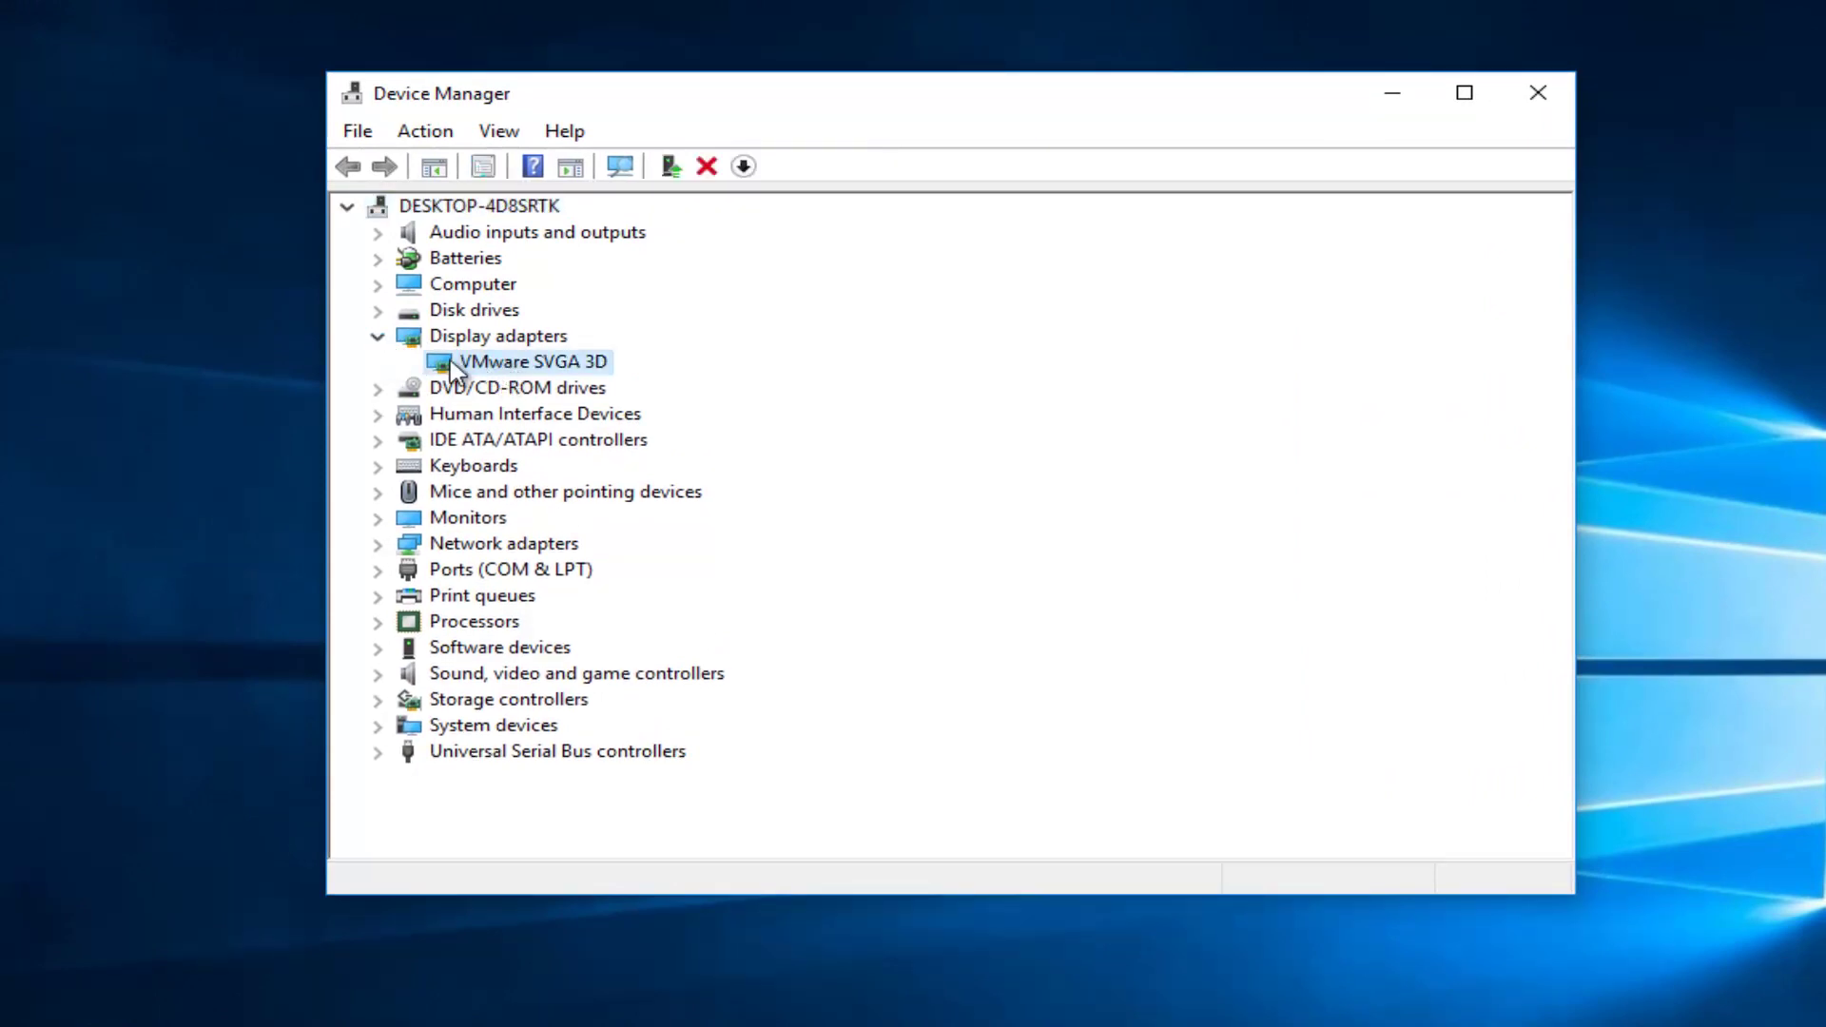
right_click(503, 367)
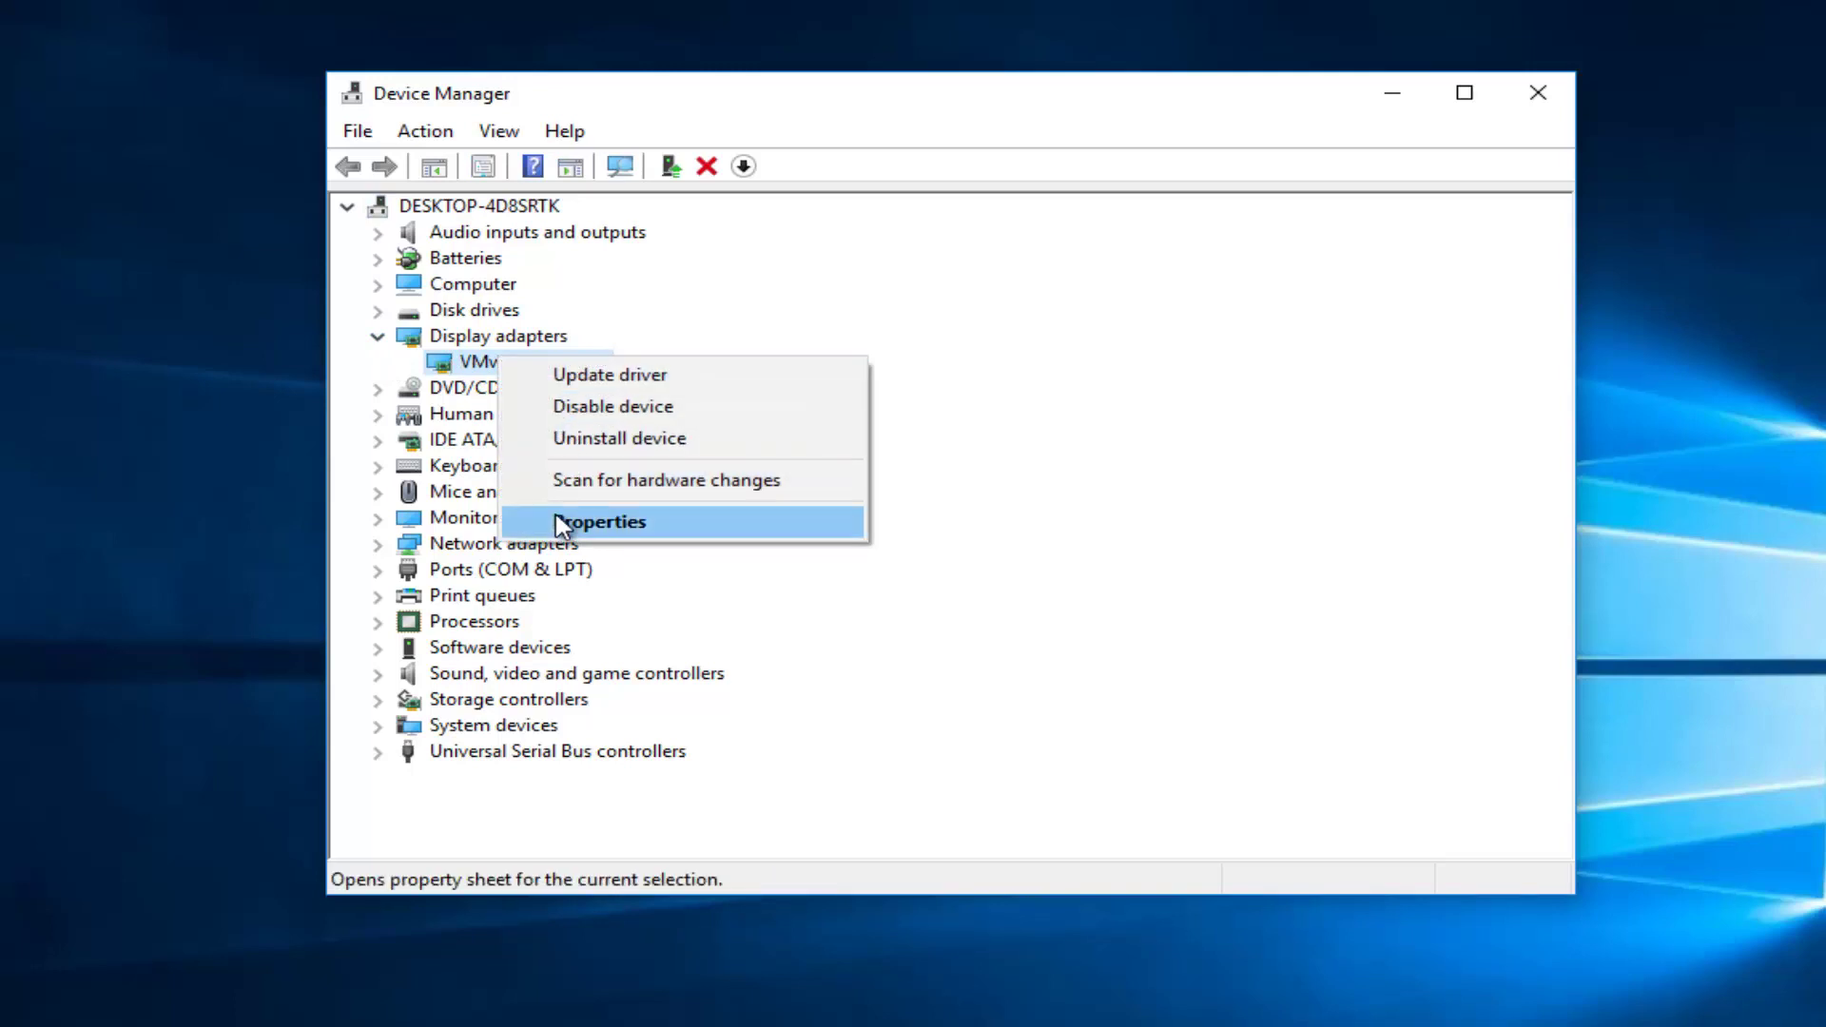
click(561, 525)
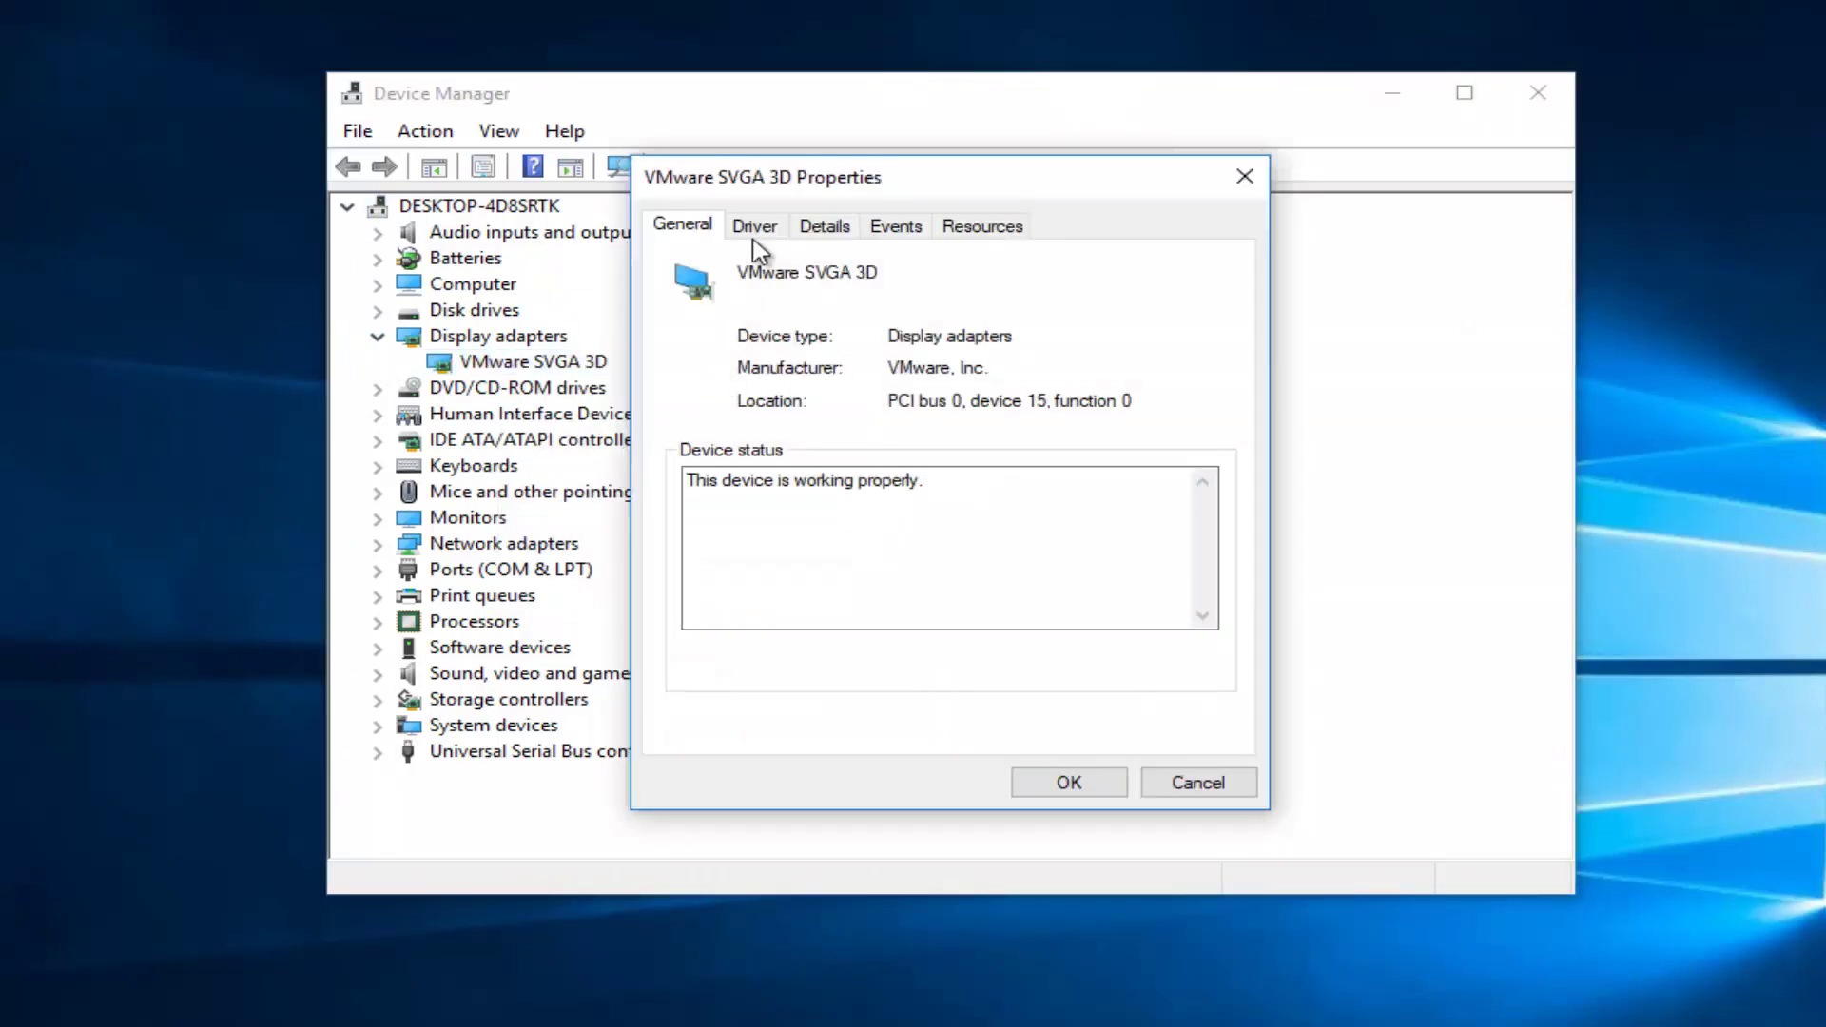
click(755, 228)
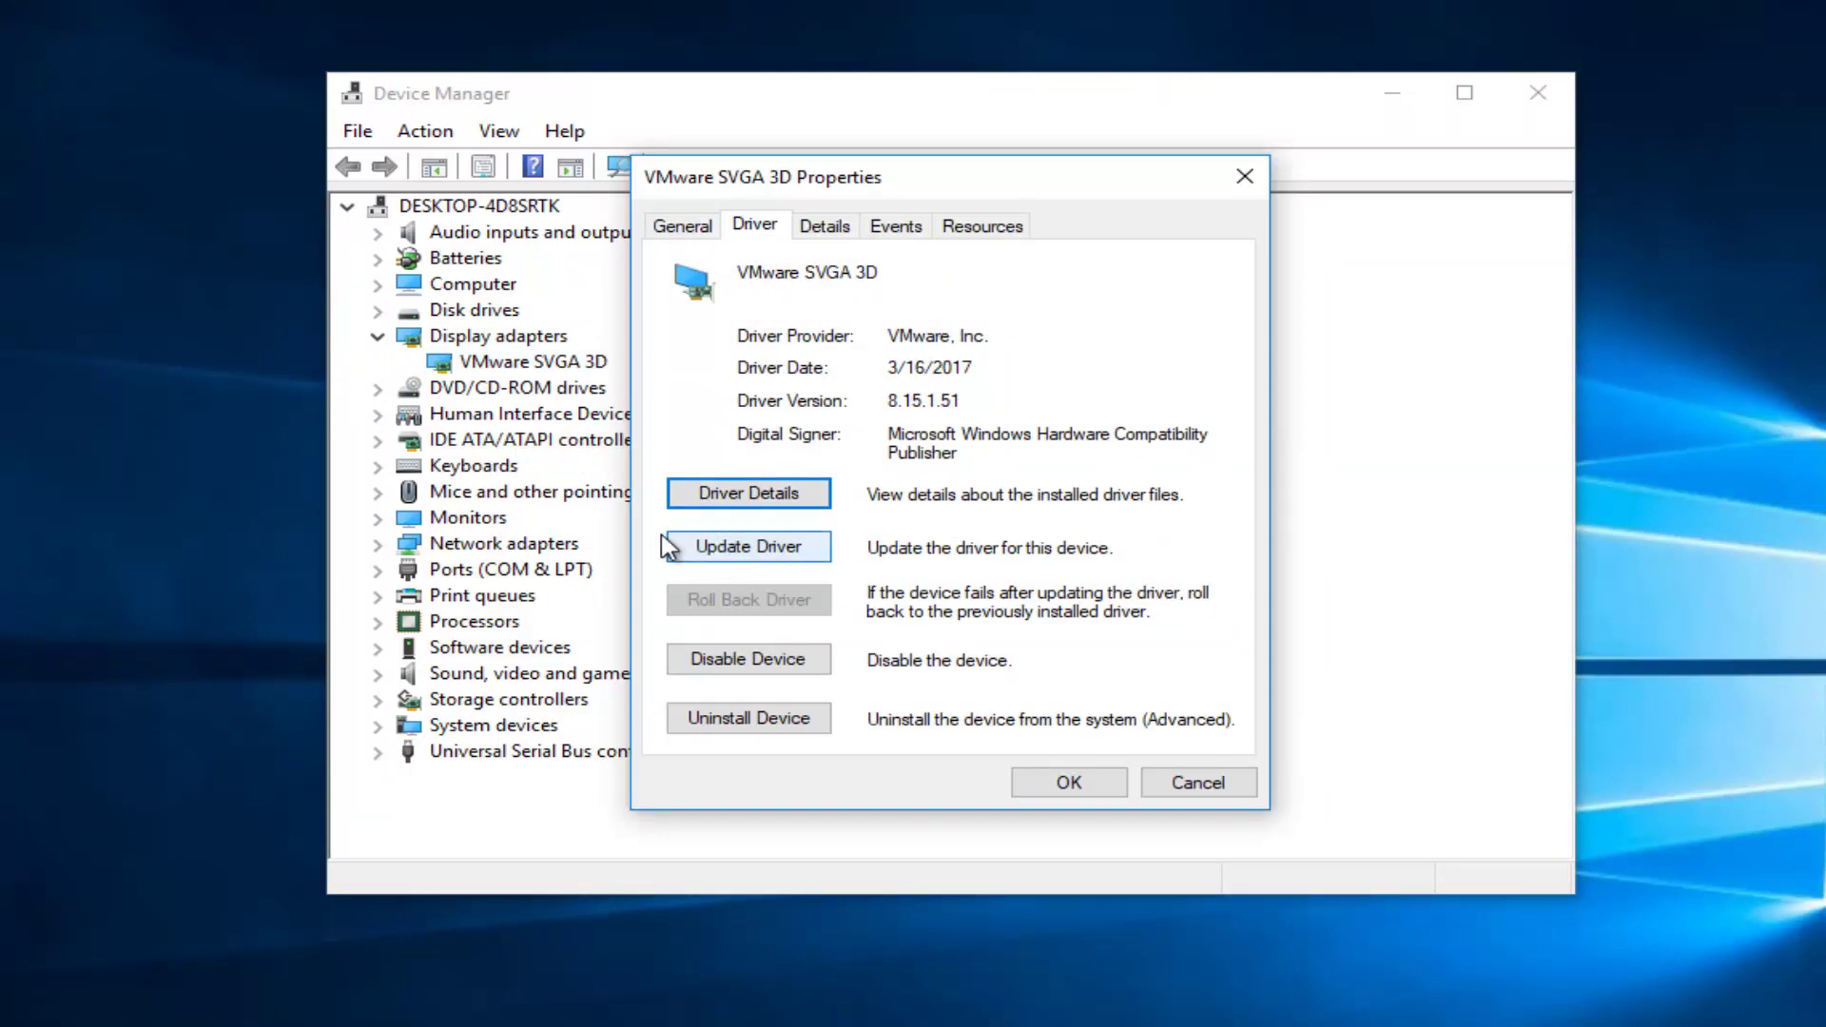
Search automatically for an updated VMware SVGA 3D driver, then check Windows Update
click(788, 555)
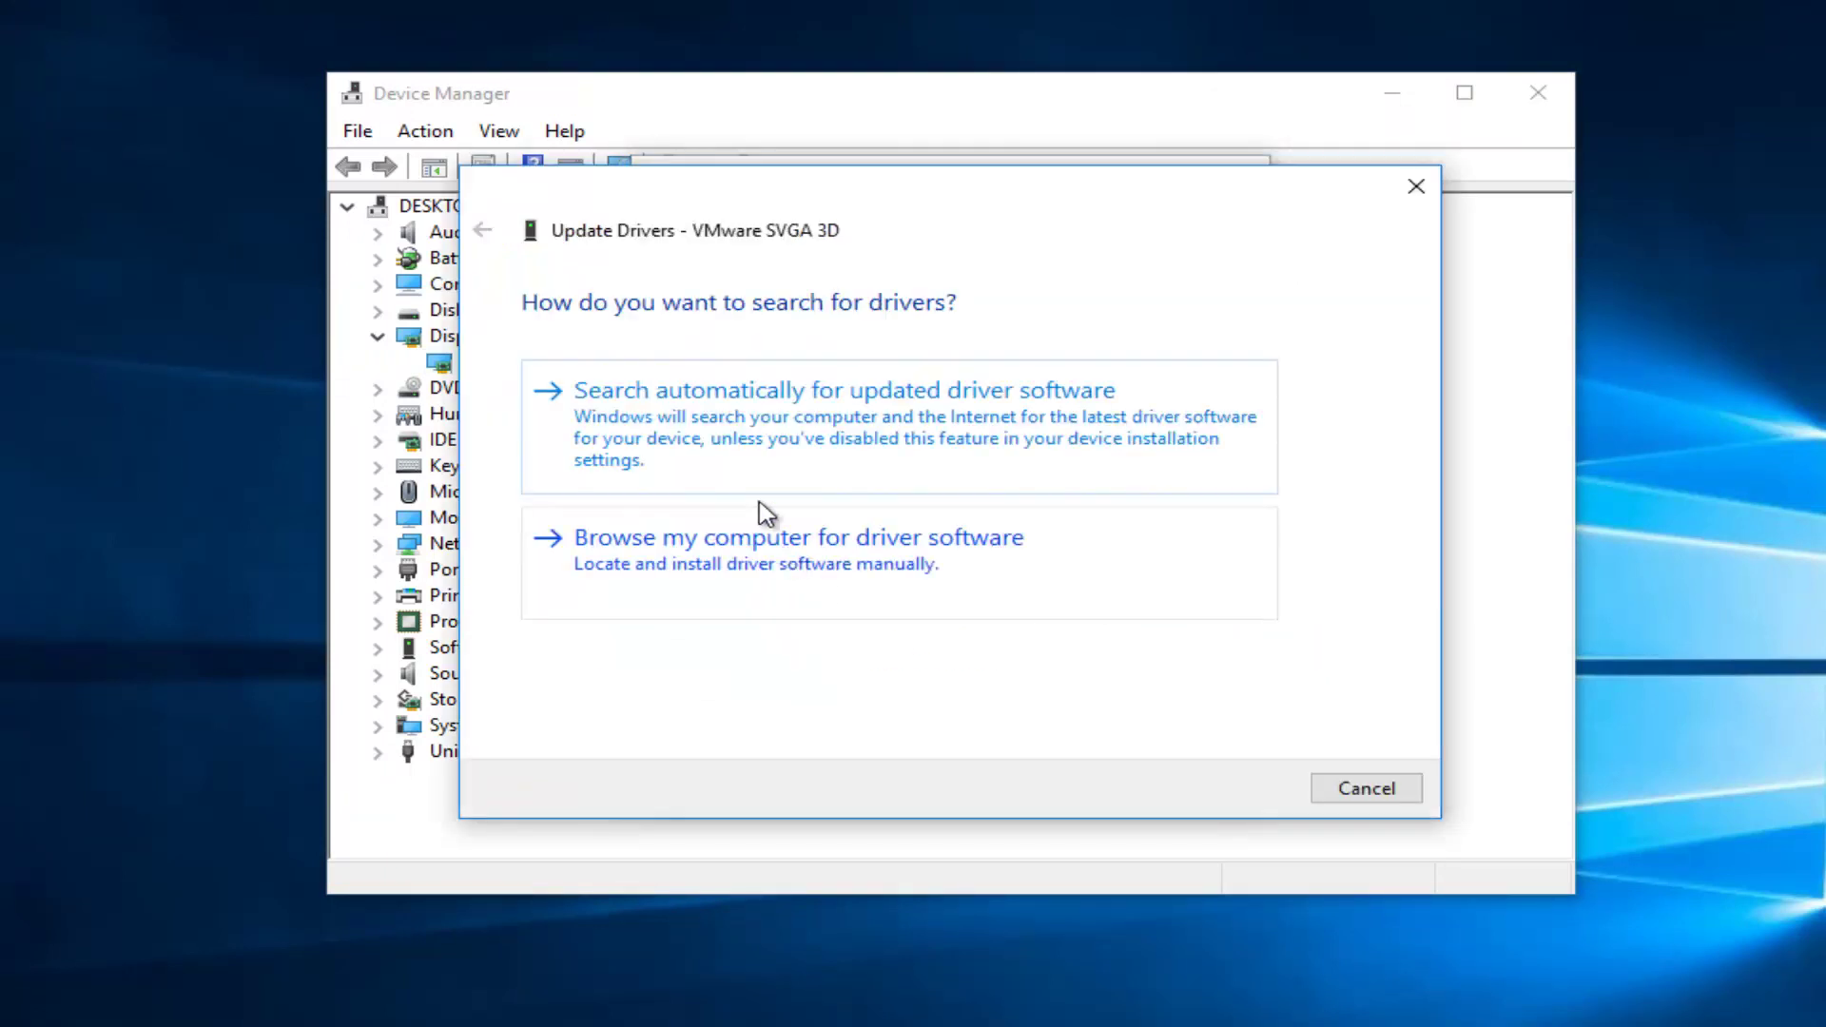
click(730, 441)
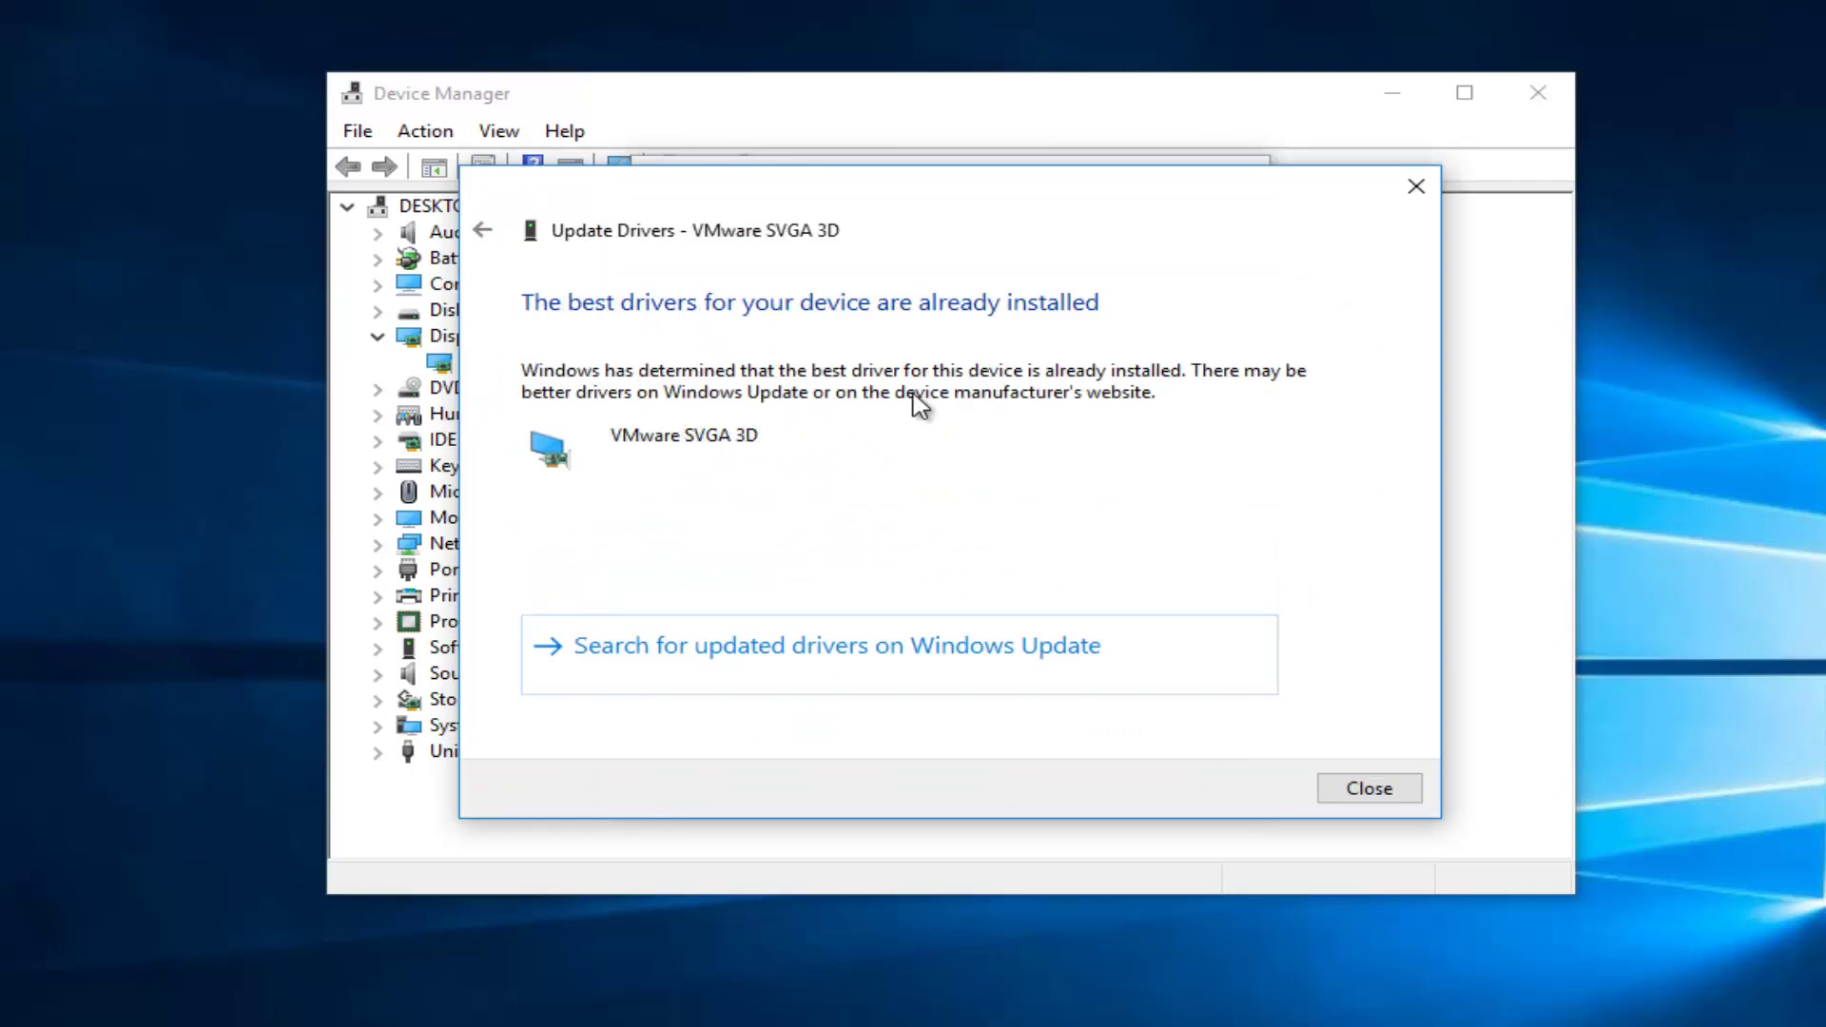
click(730, 656)
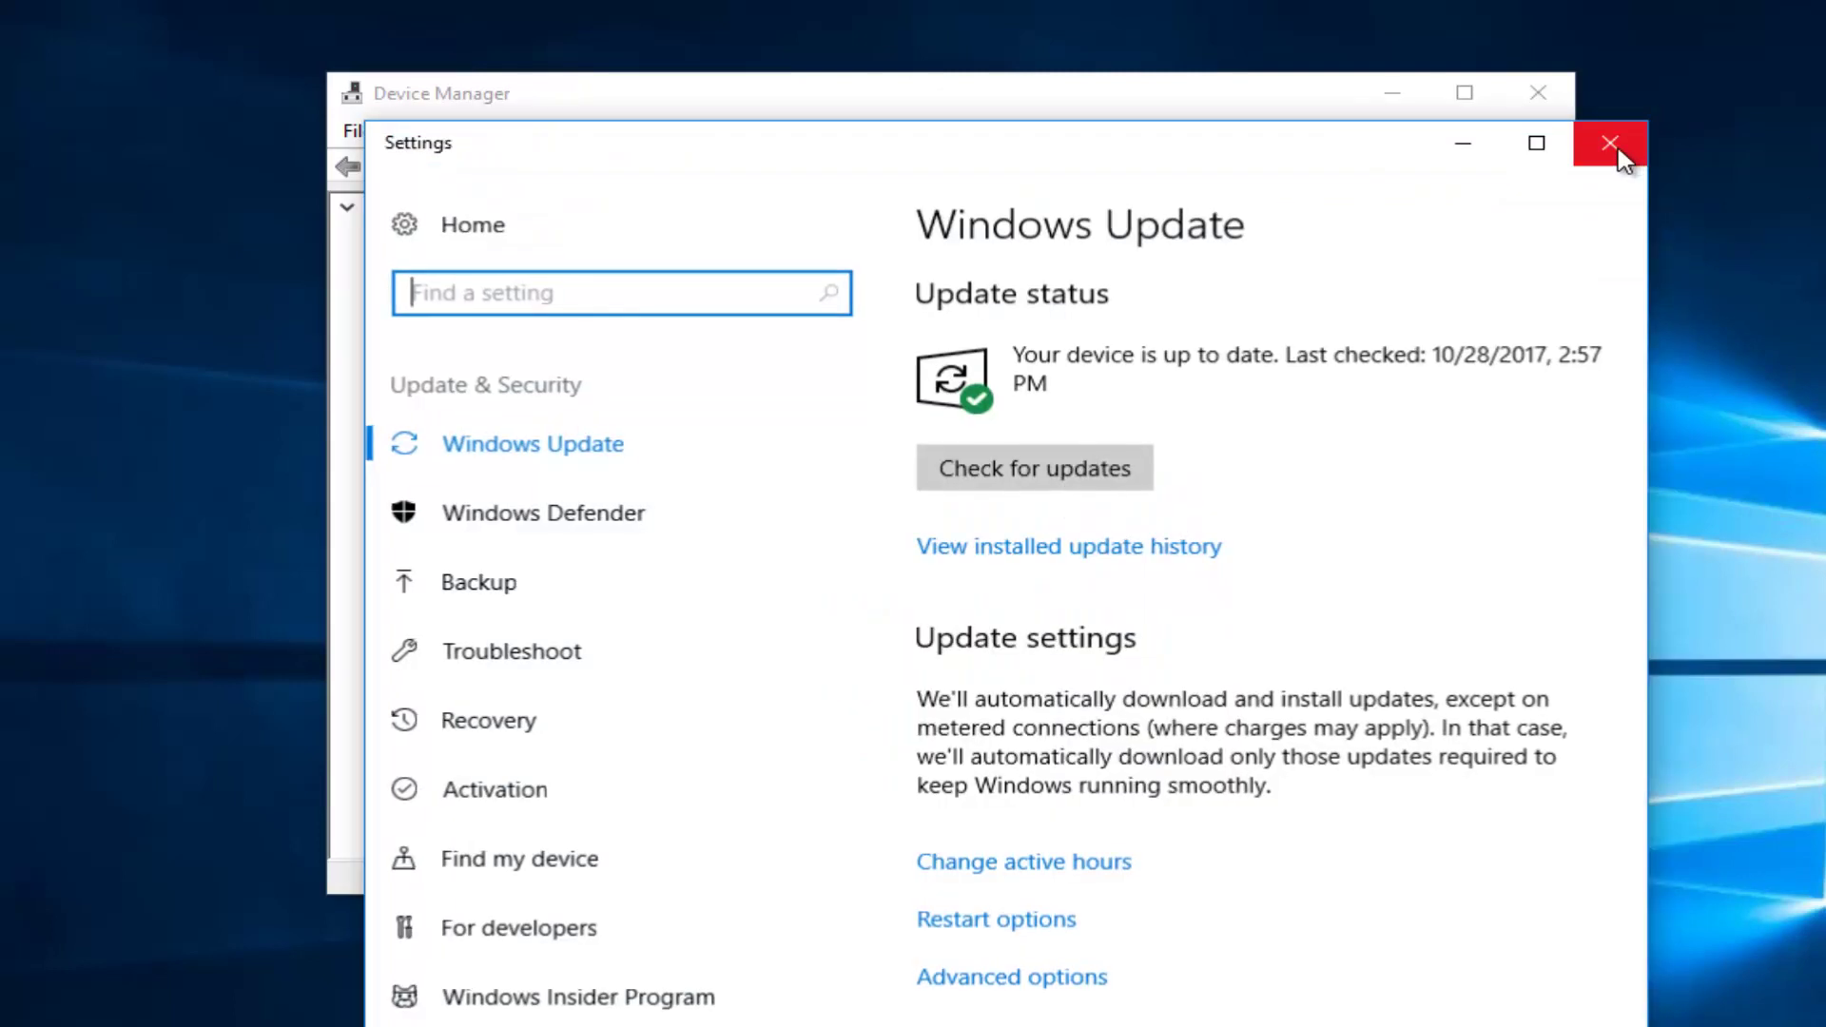
Close the Windows Update settings window
click(1609, 144)
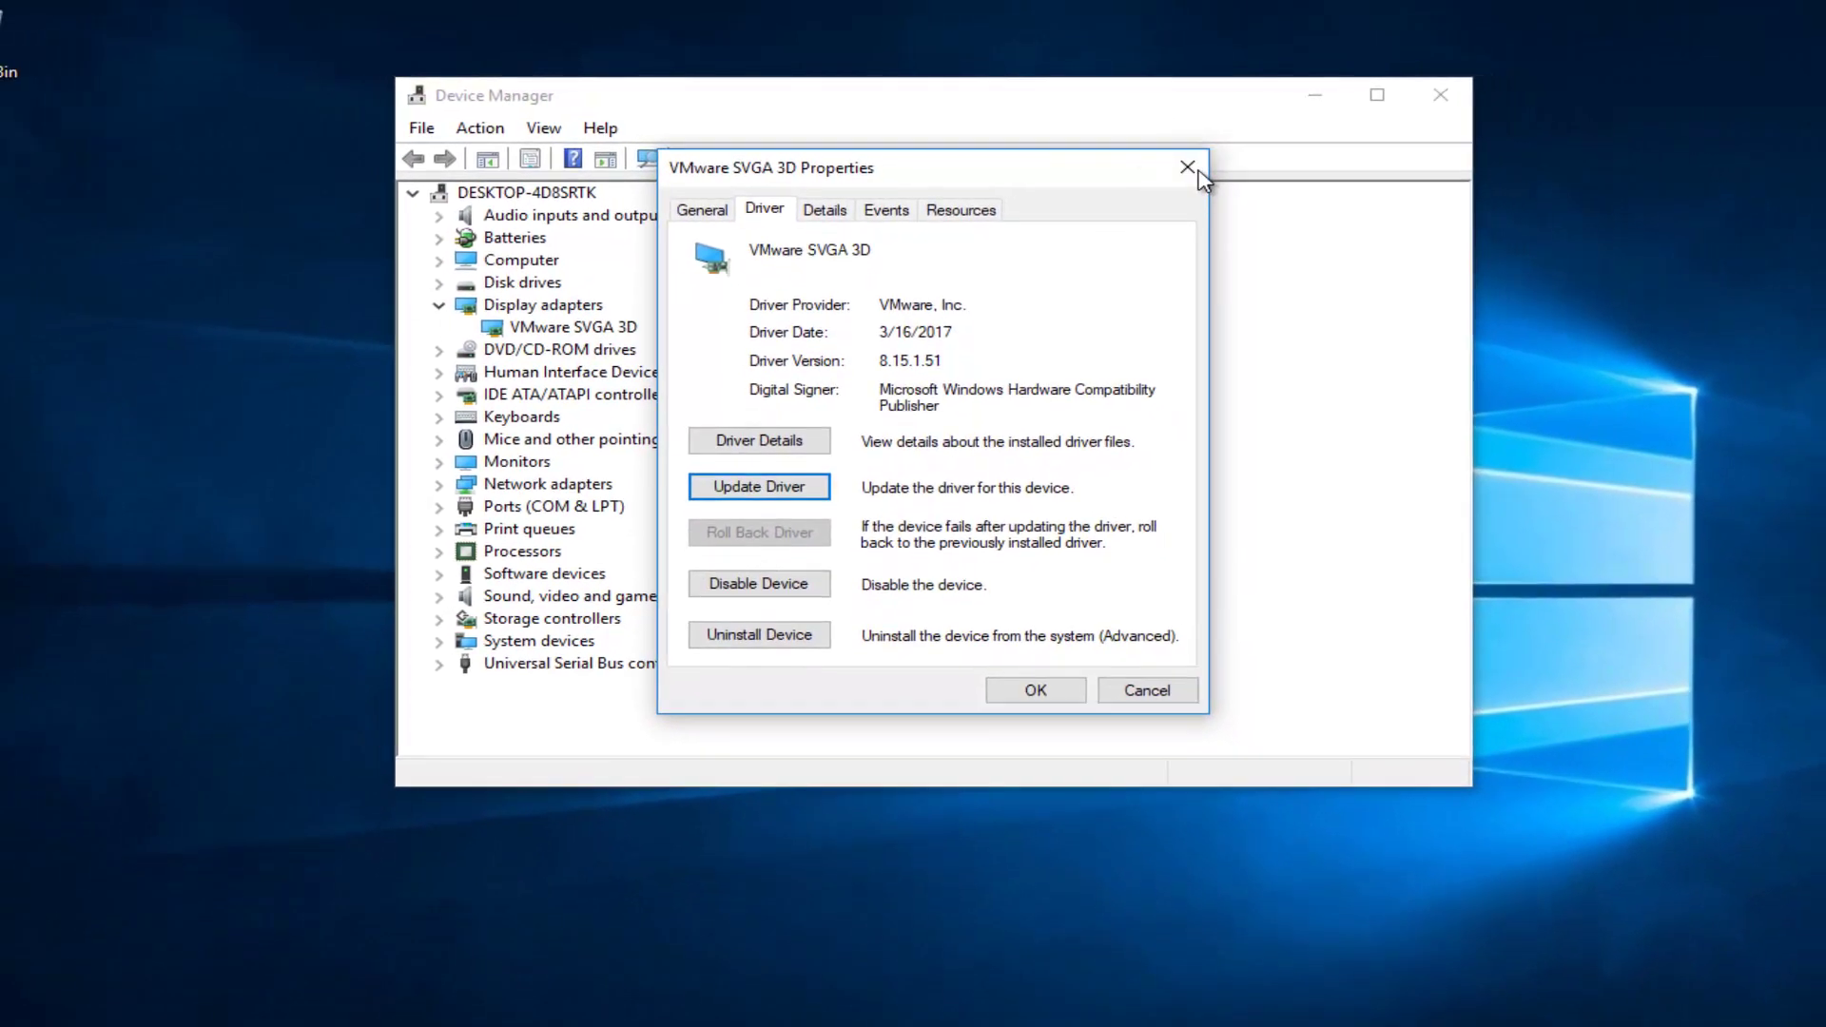
Close the VMware SVGA 3D Properties dialog
click(1211, 175)
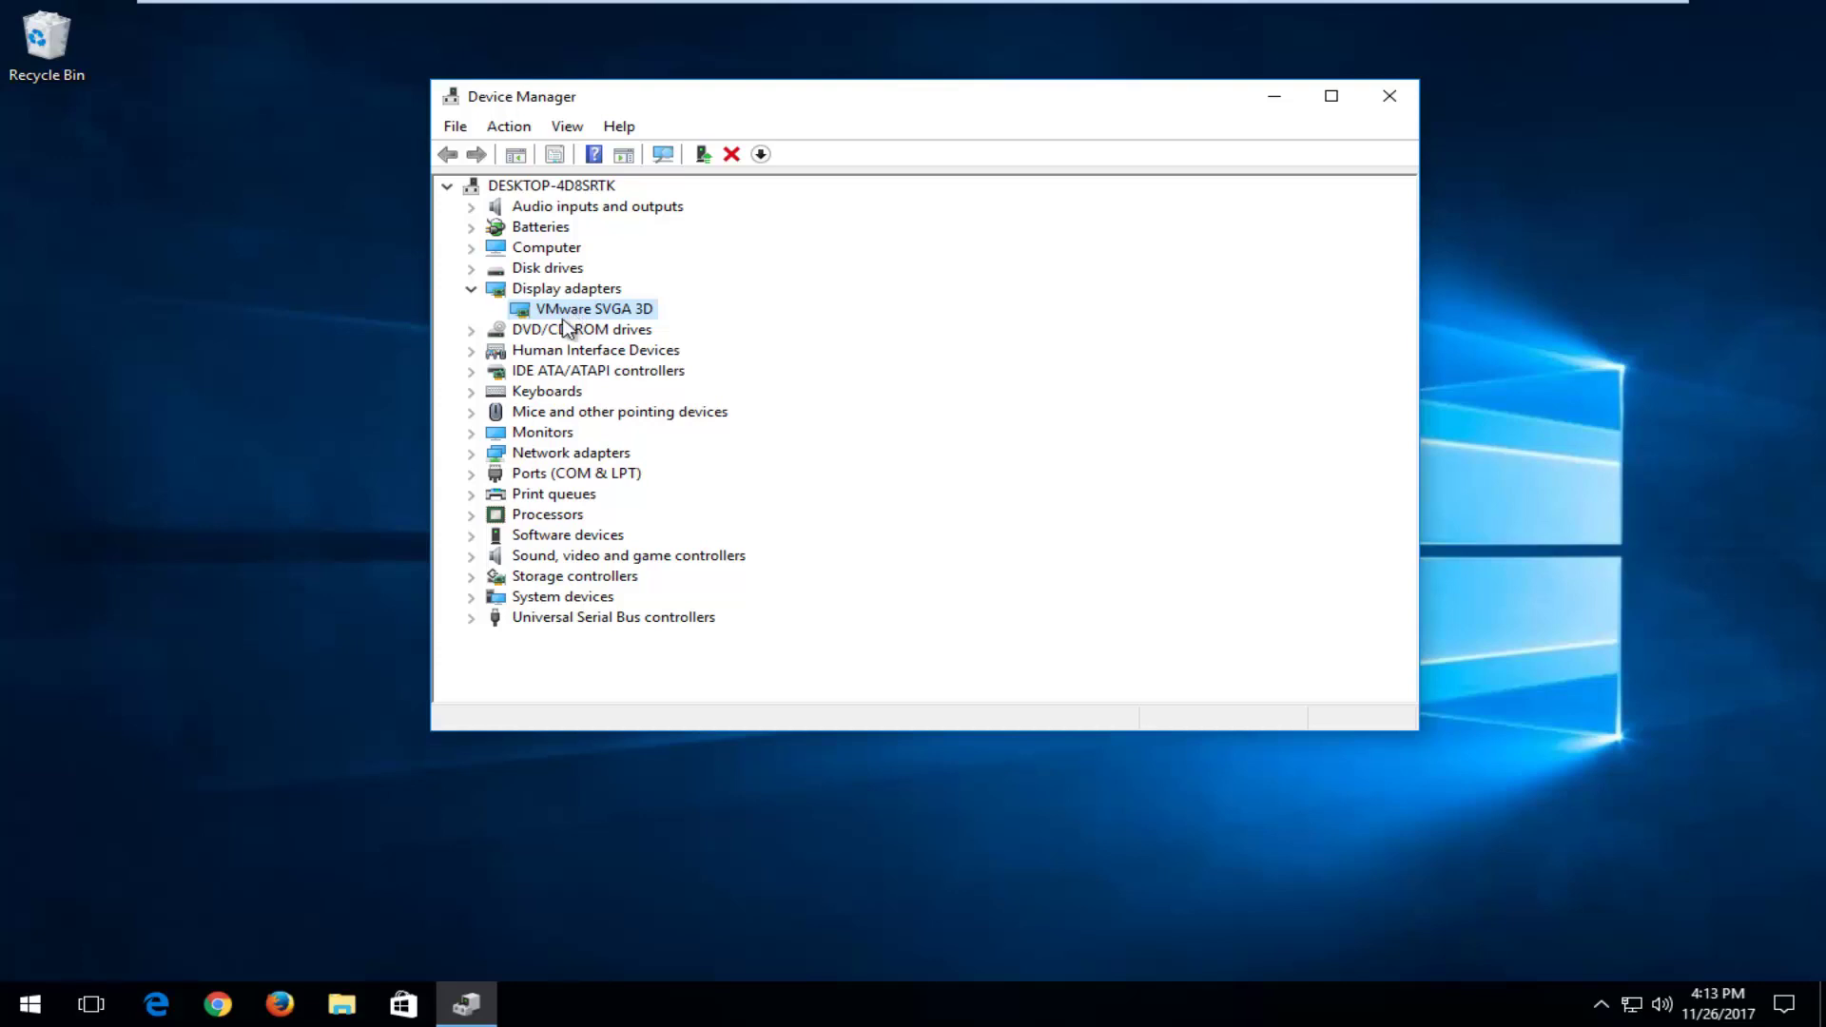
Launch Firefox, go to google.com and search 'nvidia display adapter download'
click(265, 998)
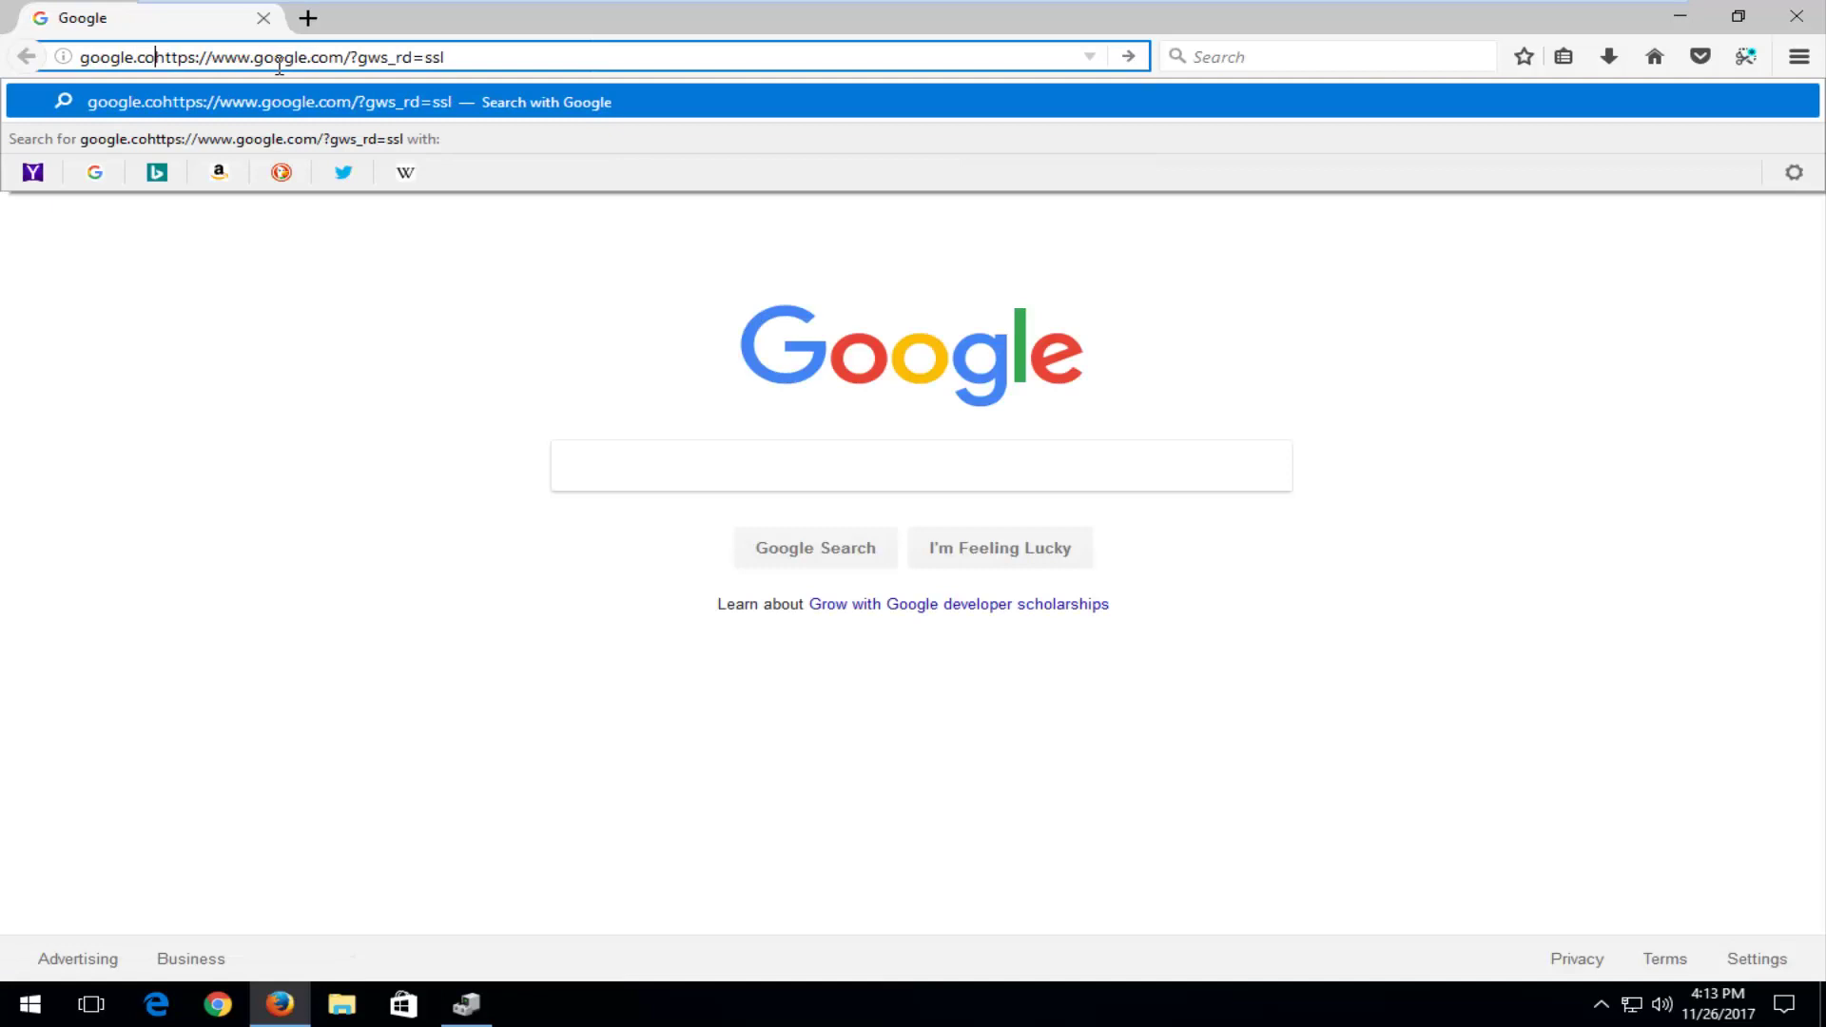
key(ctrl+a)
text(google.co)
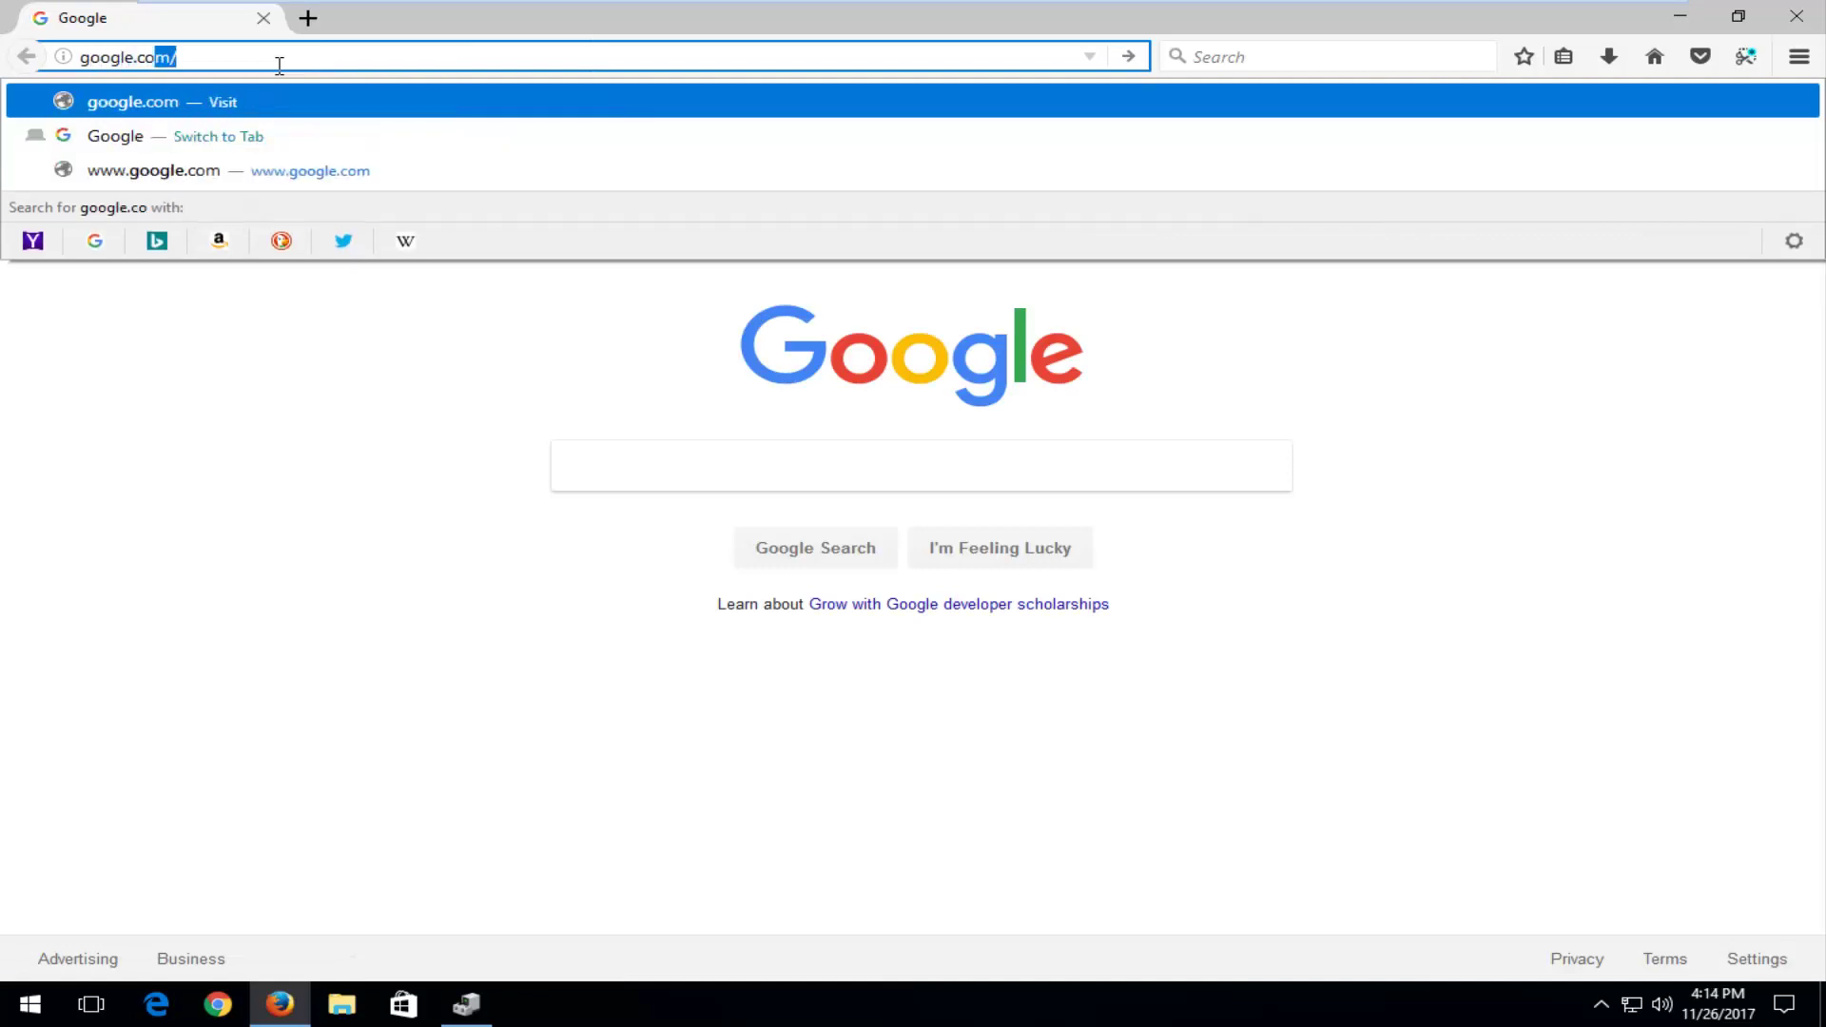
key(Return)
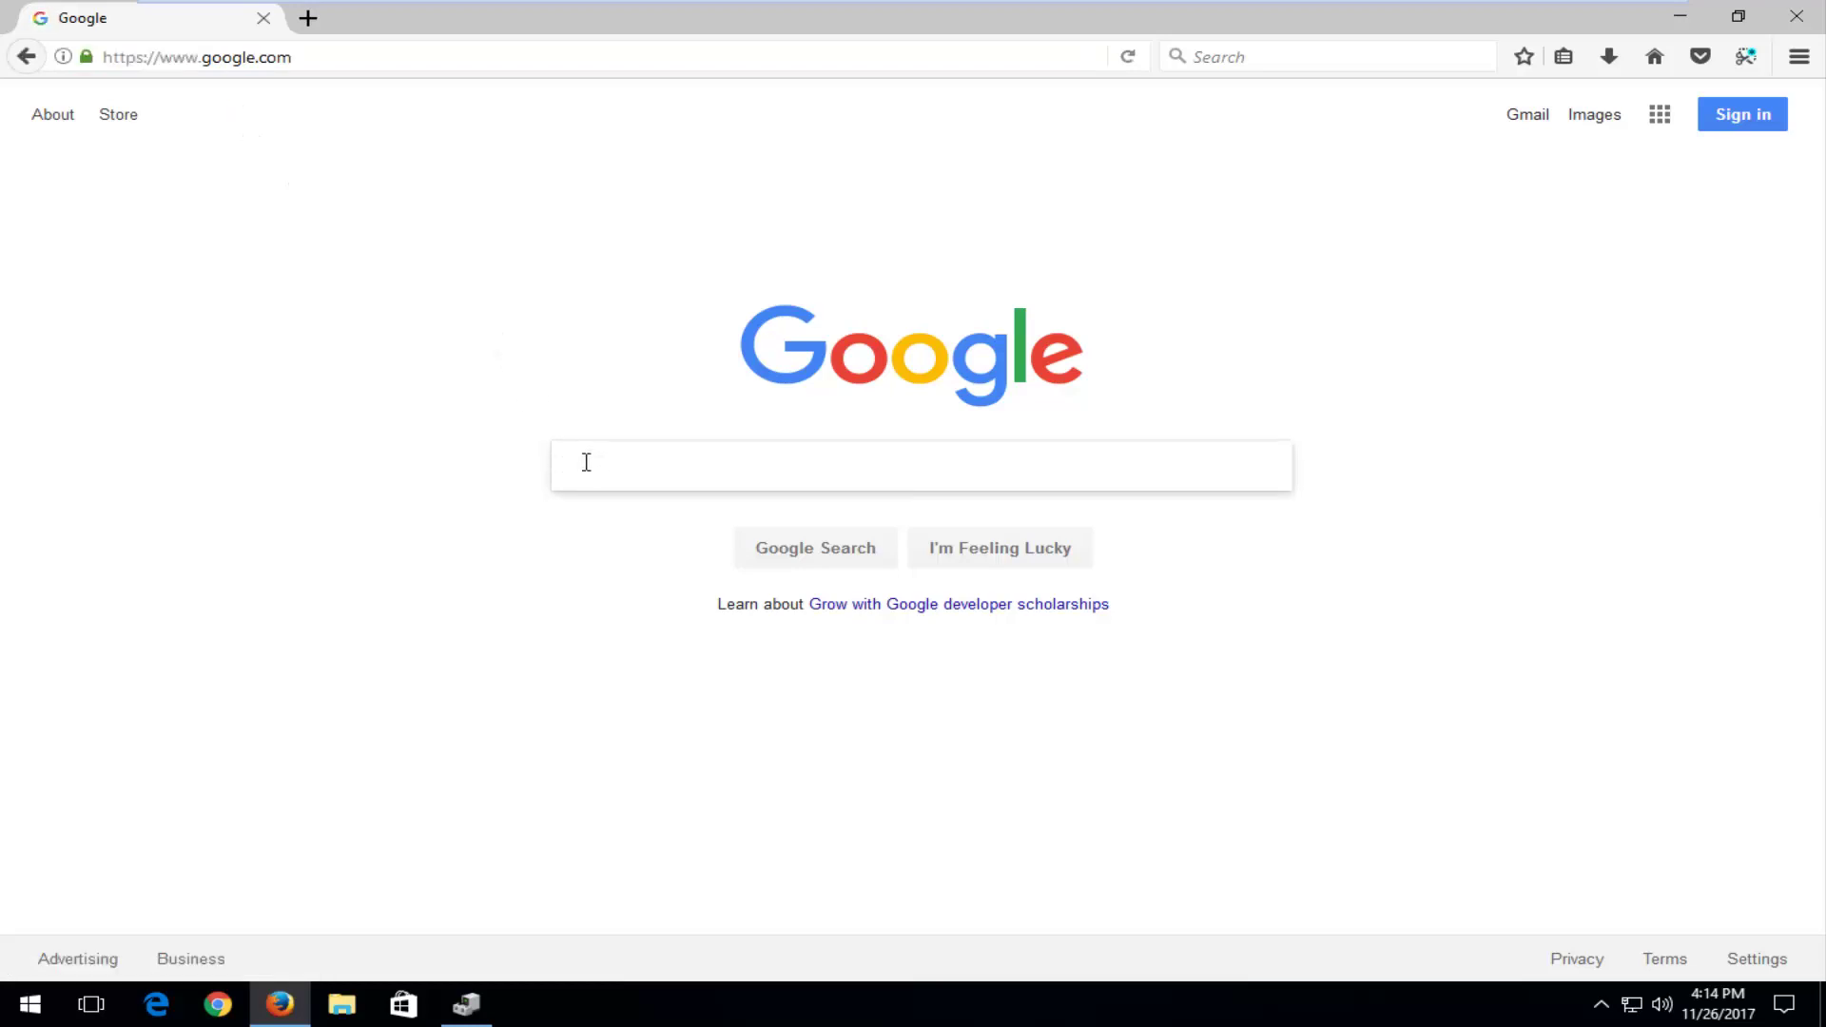
text(nvid)
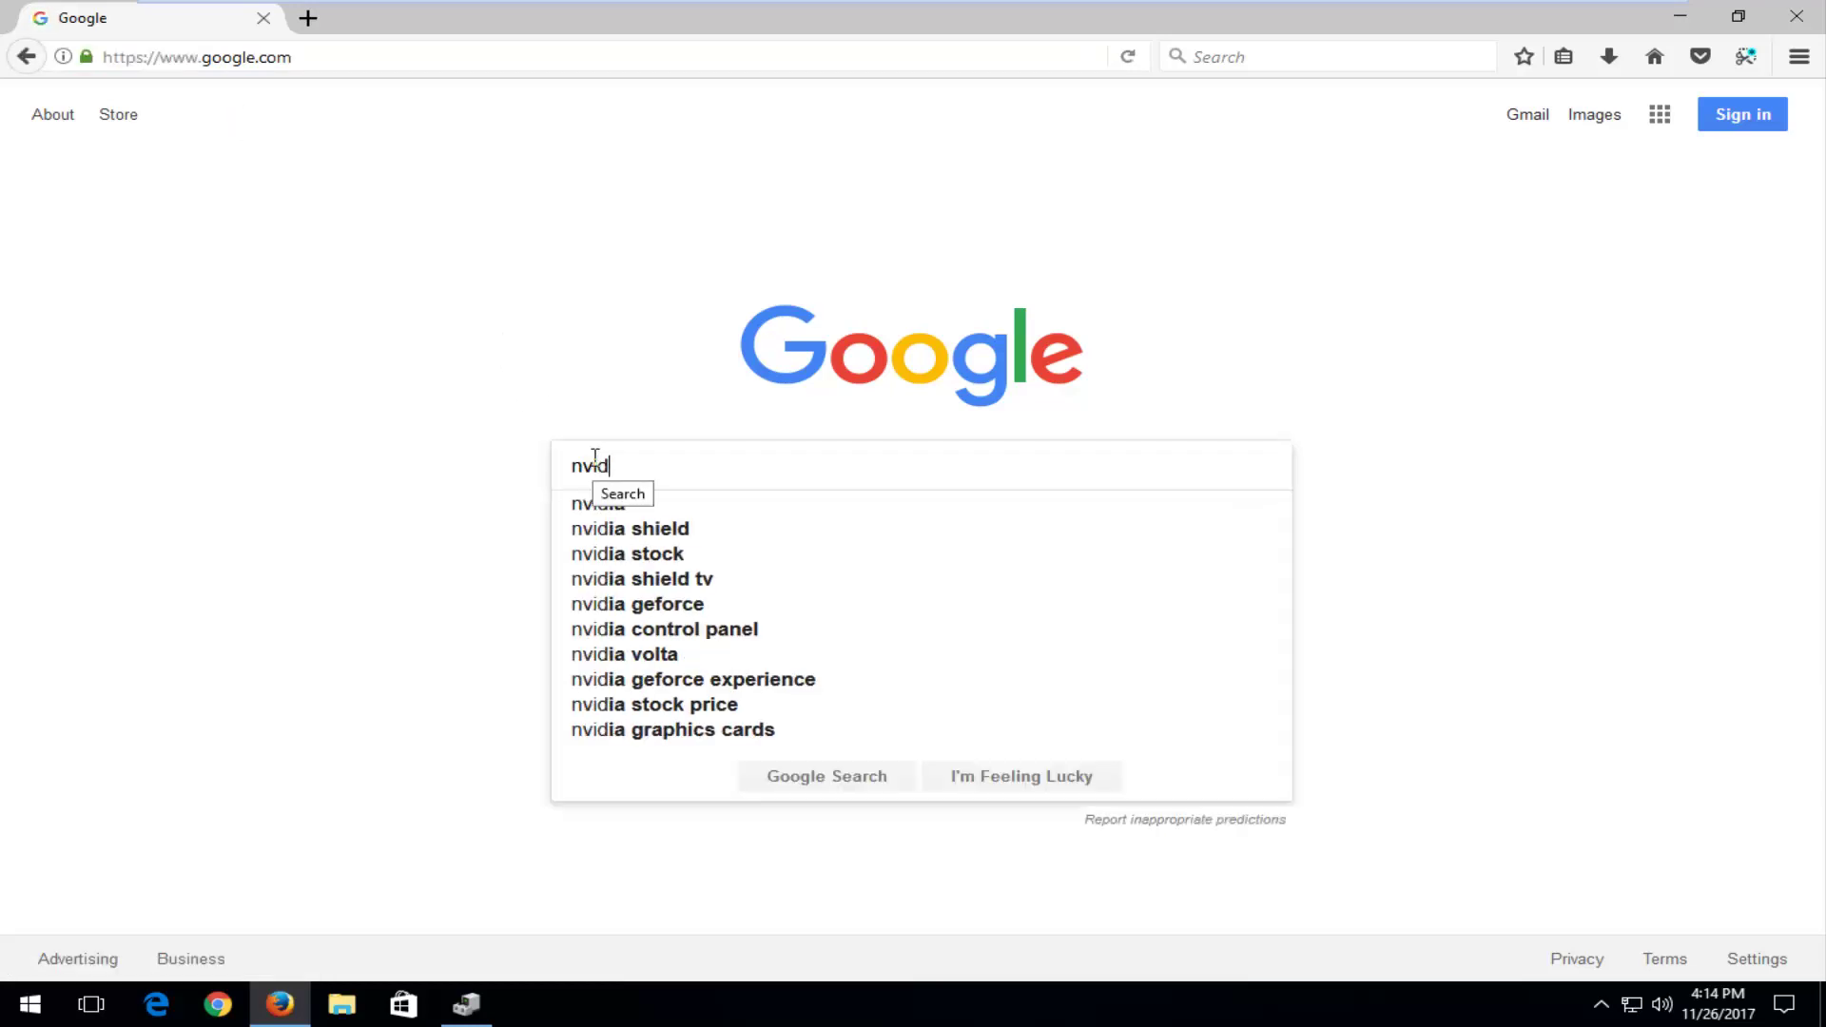
text(ia display adap)
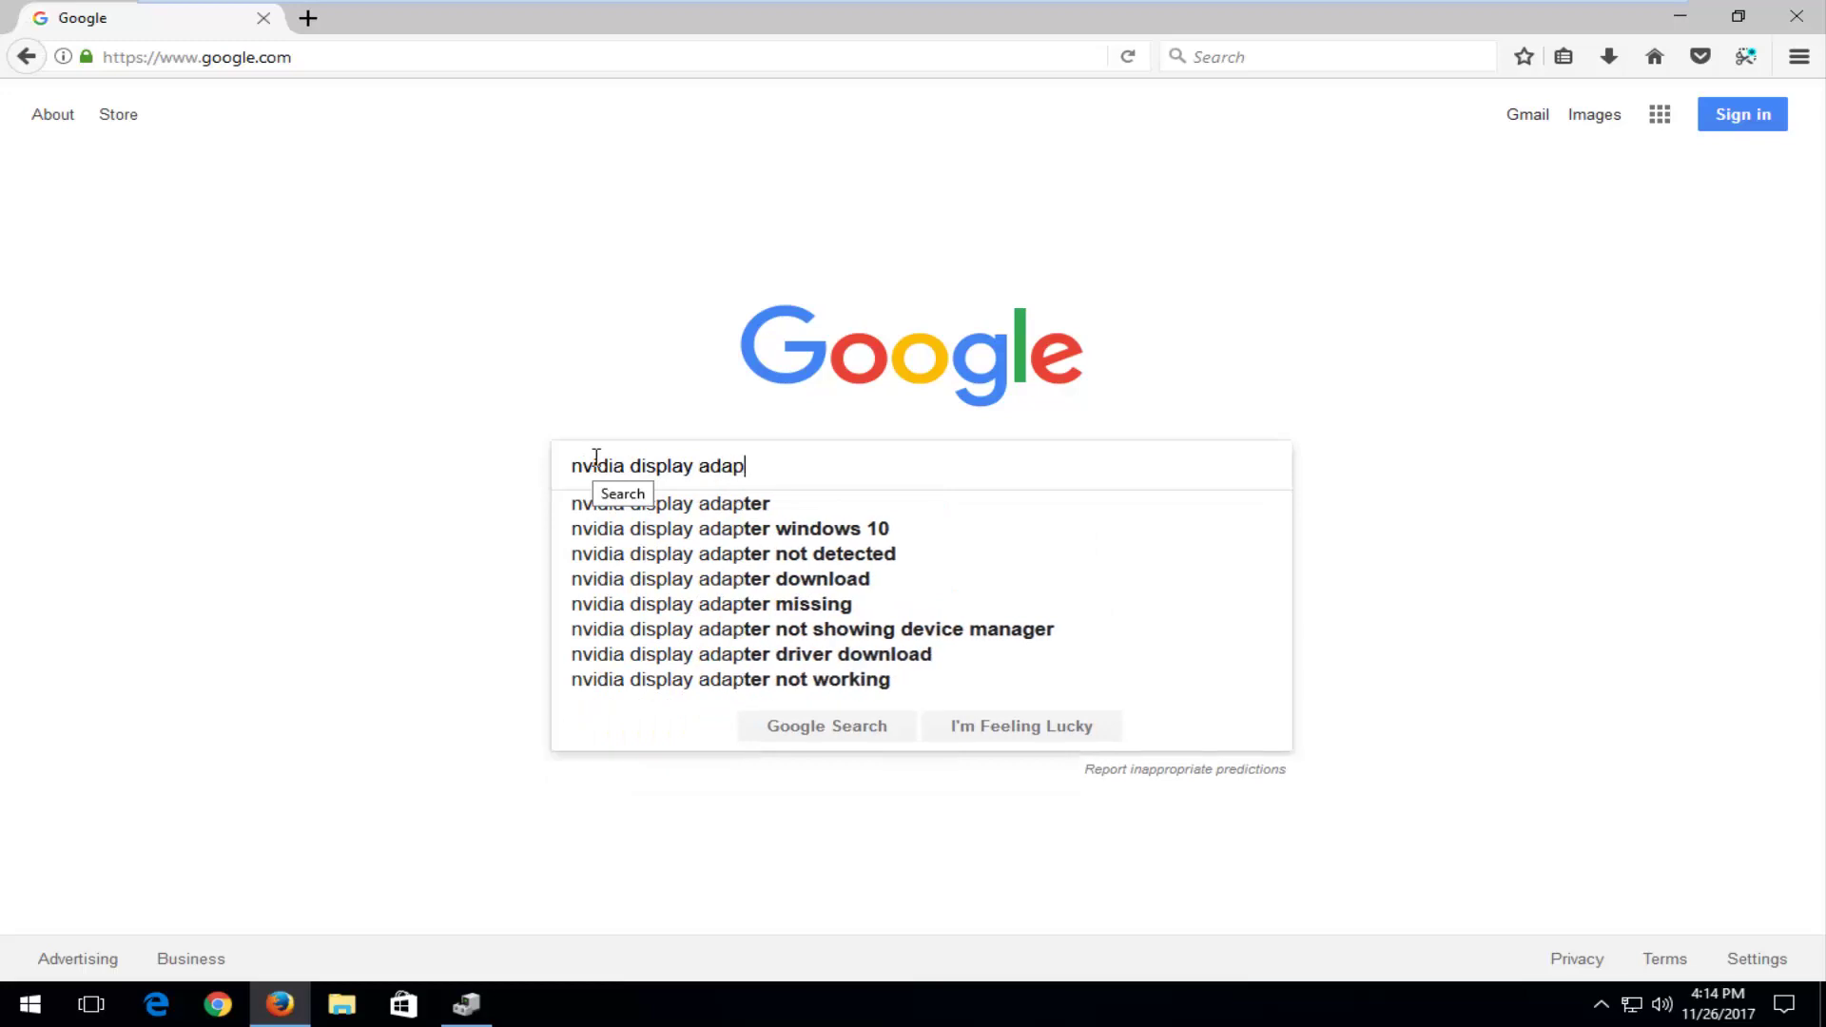
text(ter down)
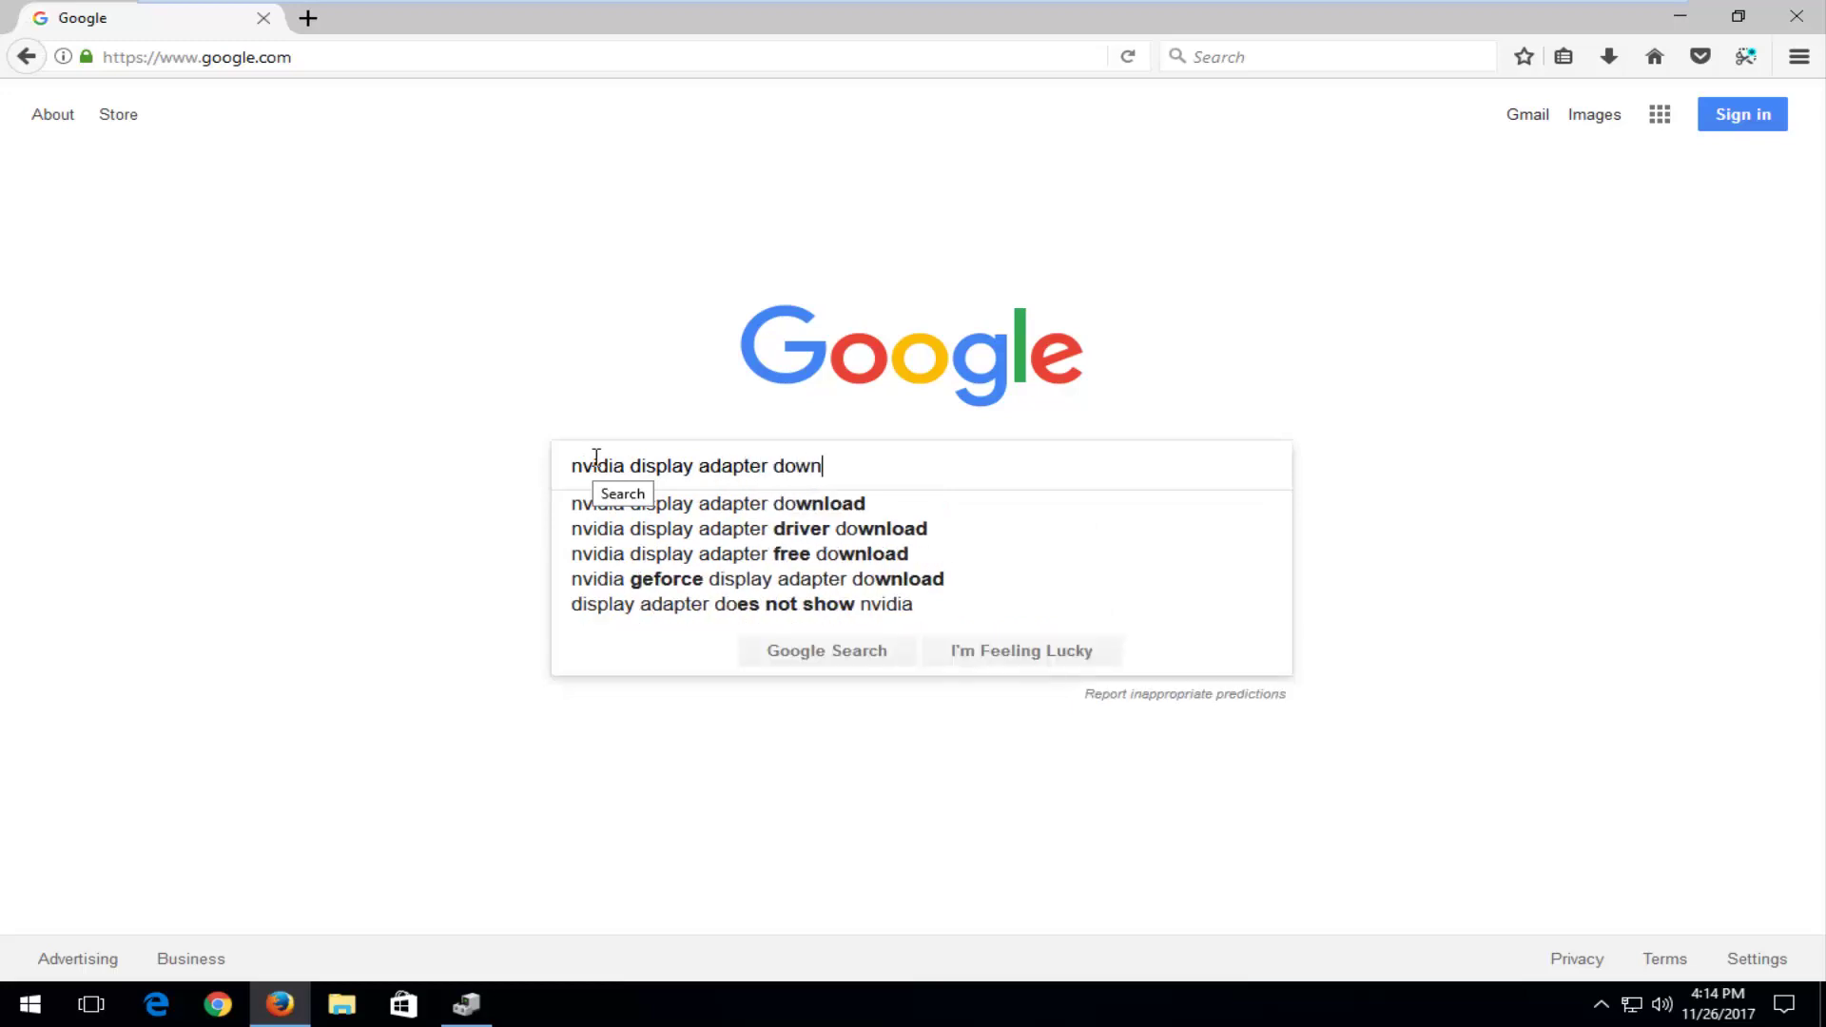
text(load)
key(Return)
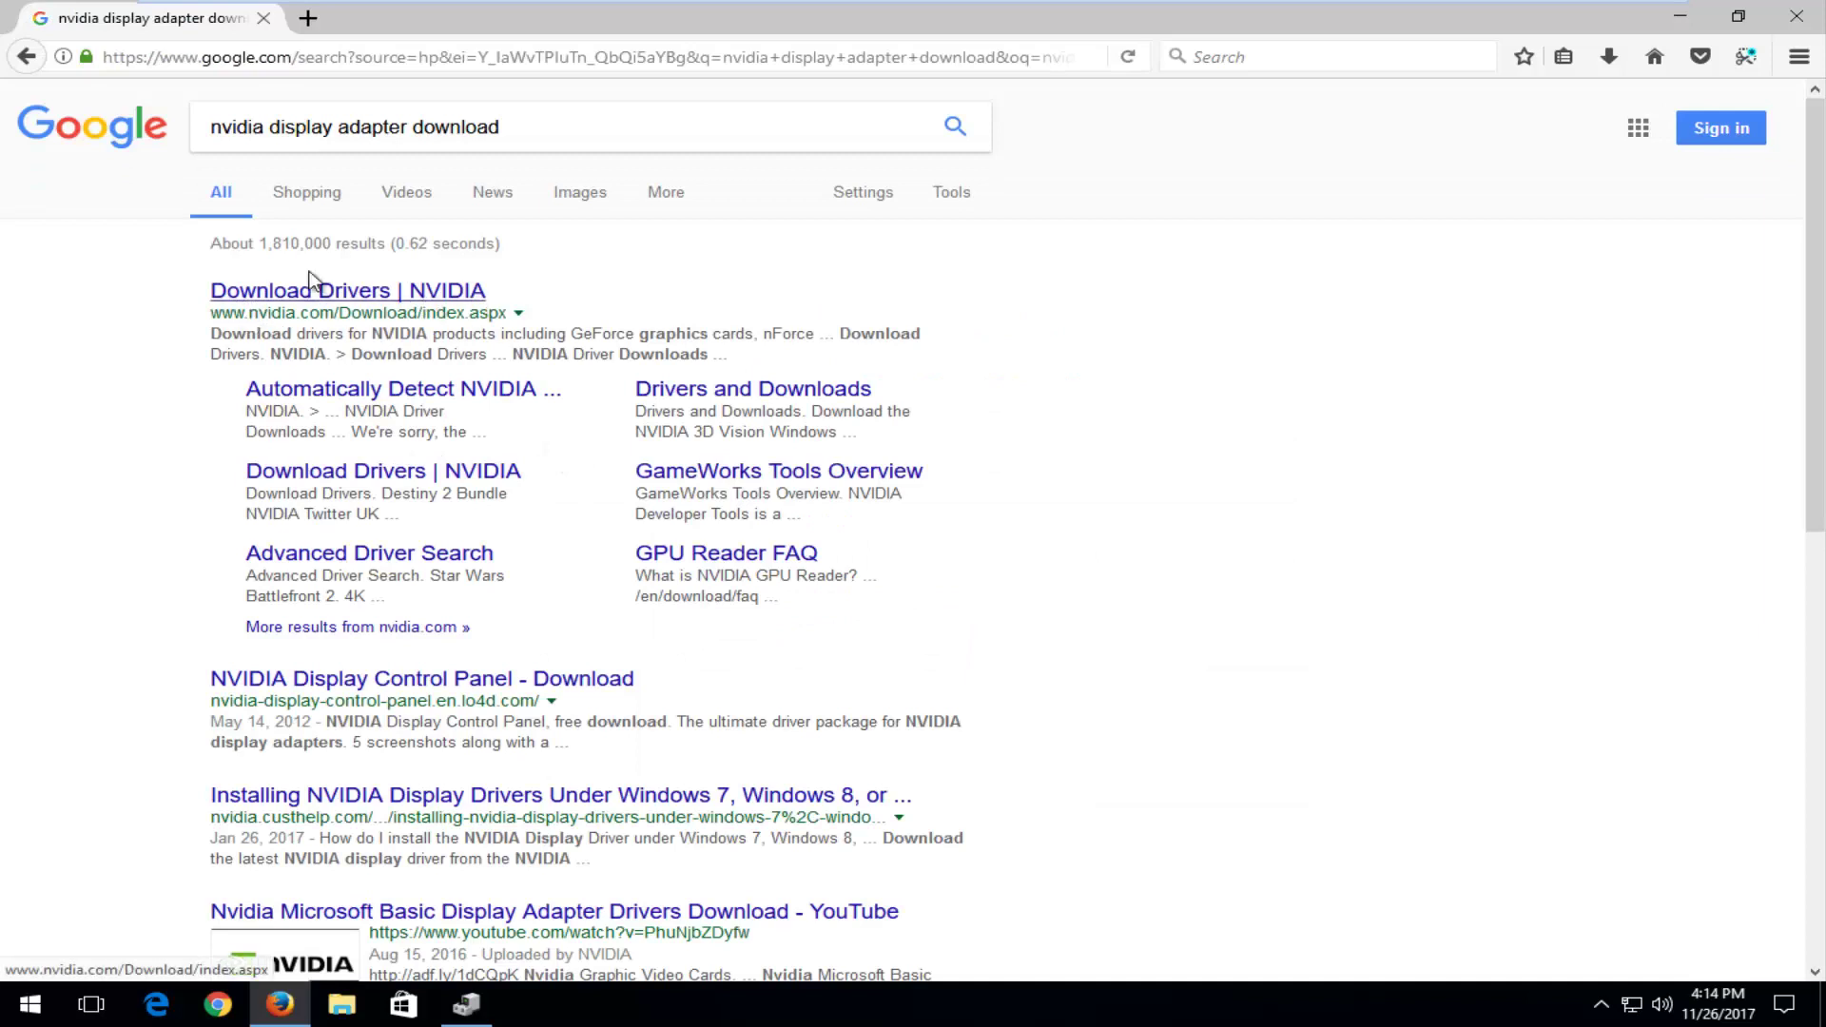
Open the 'Download Drivers | NVIDIA' result and try its automatic graphics driver detection
click(290, 295)
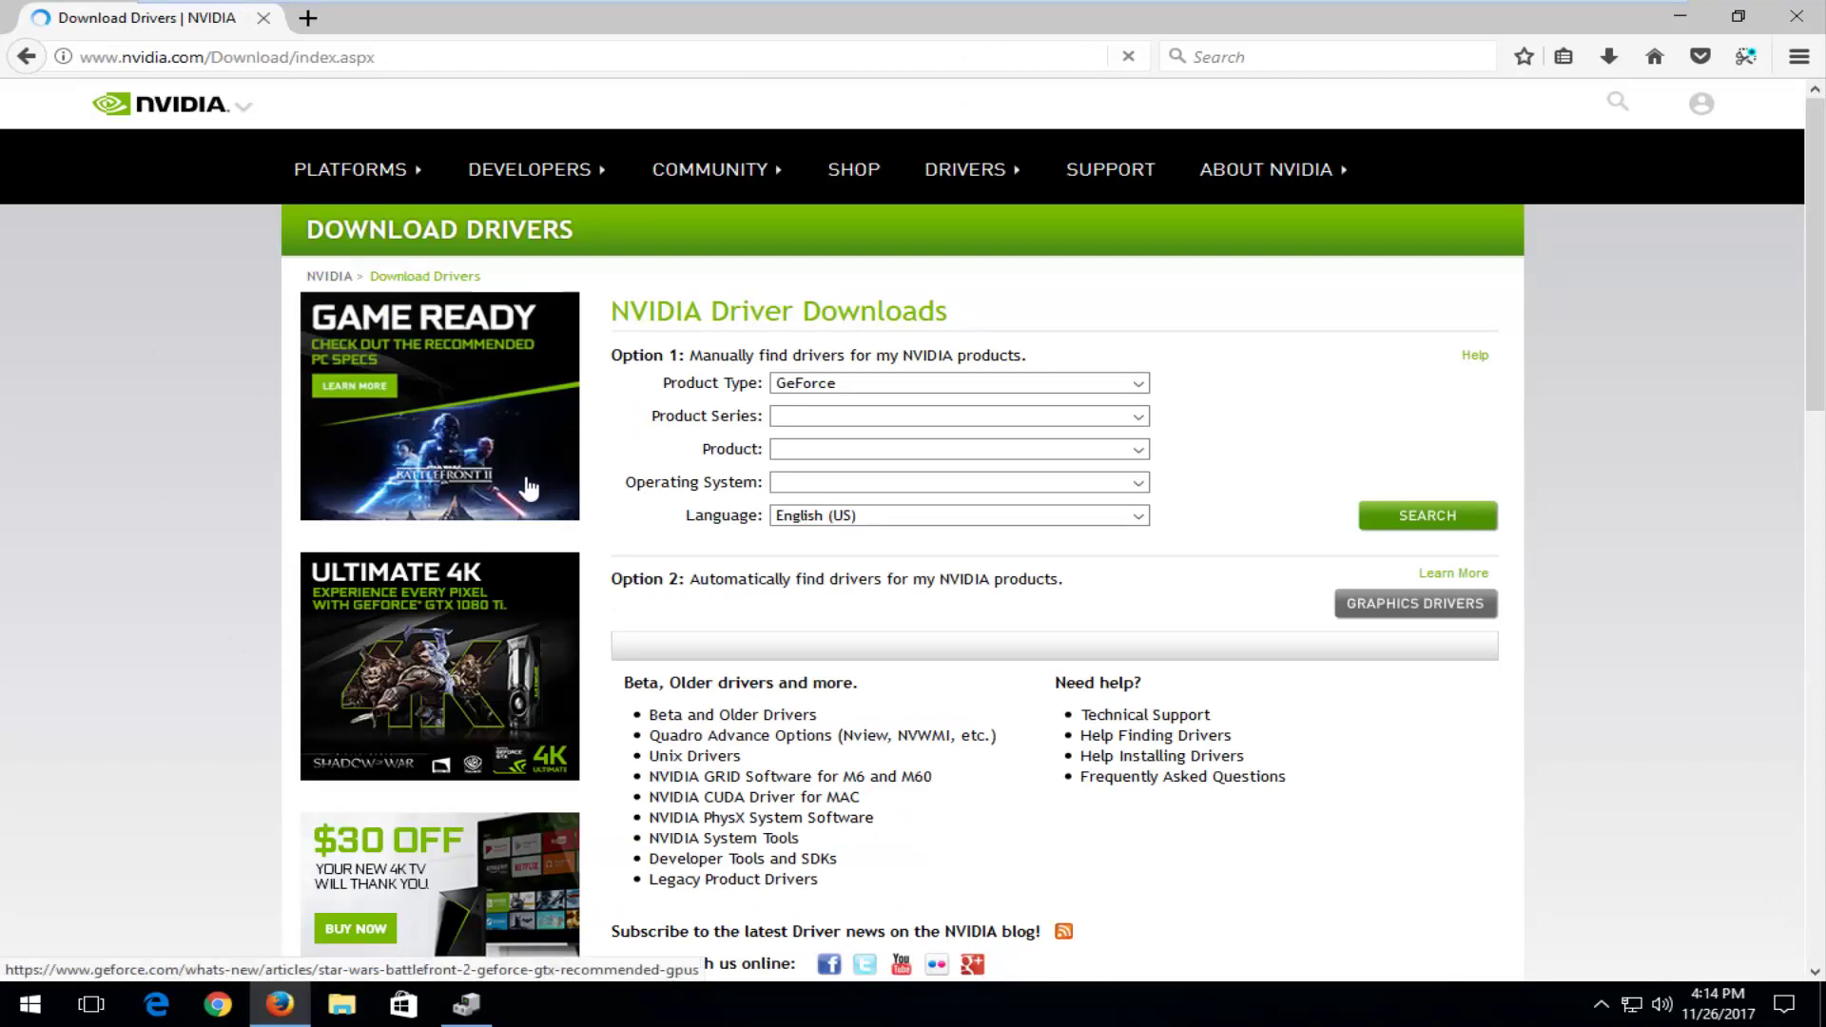
scroll(818, 486, down, 1)
scroll(1143, 488, down, 2)
scroll(1143, 490, up, 3)
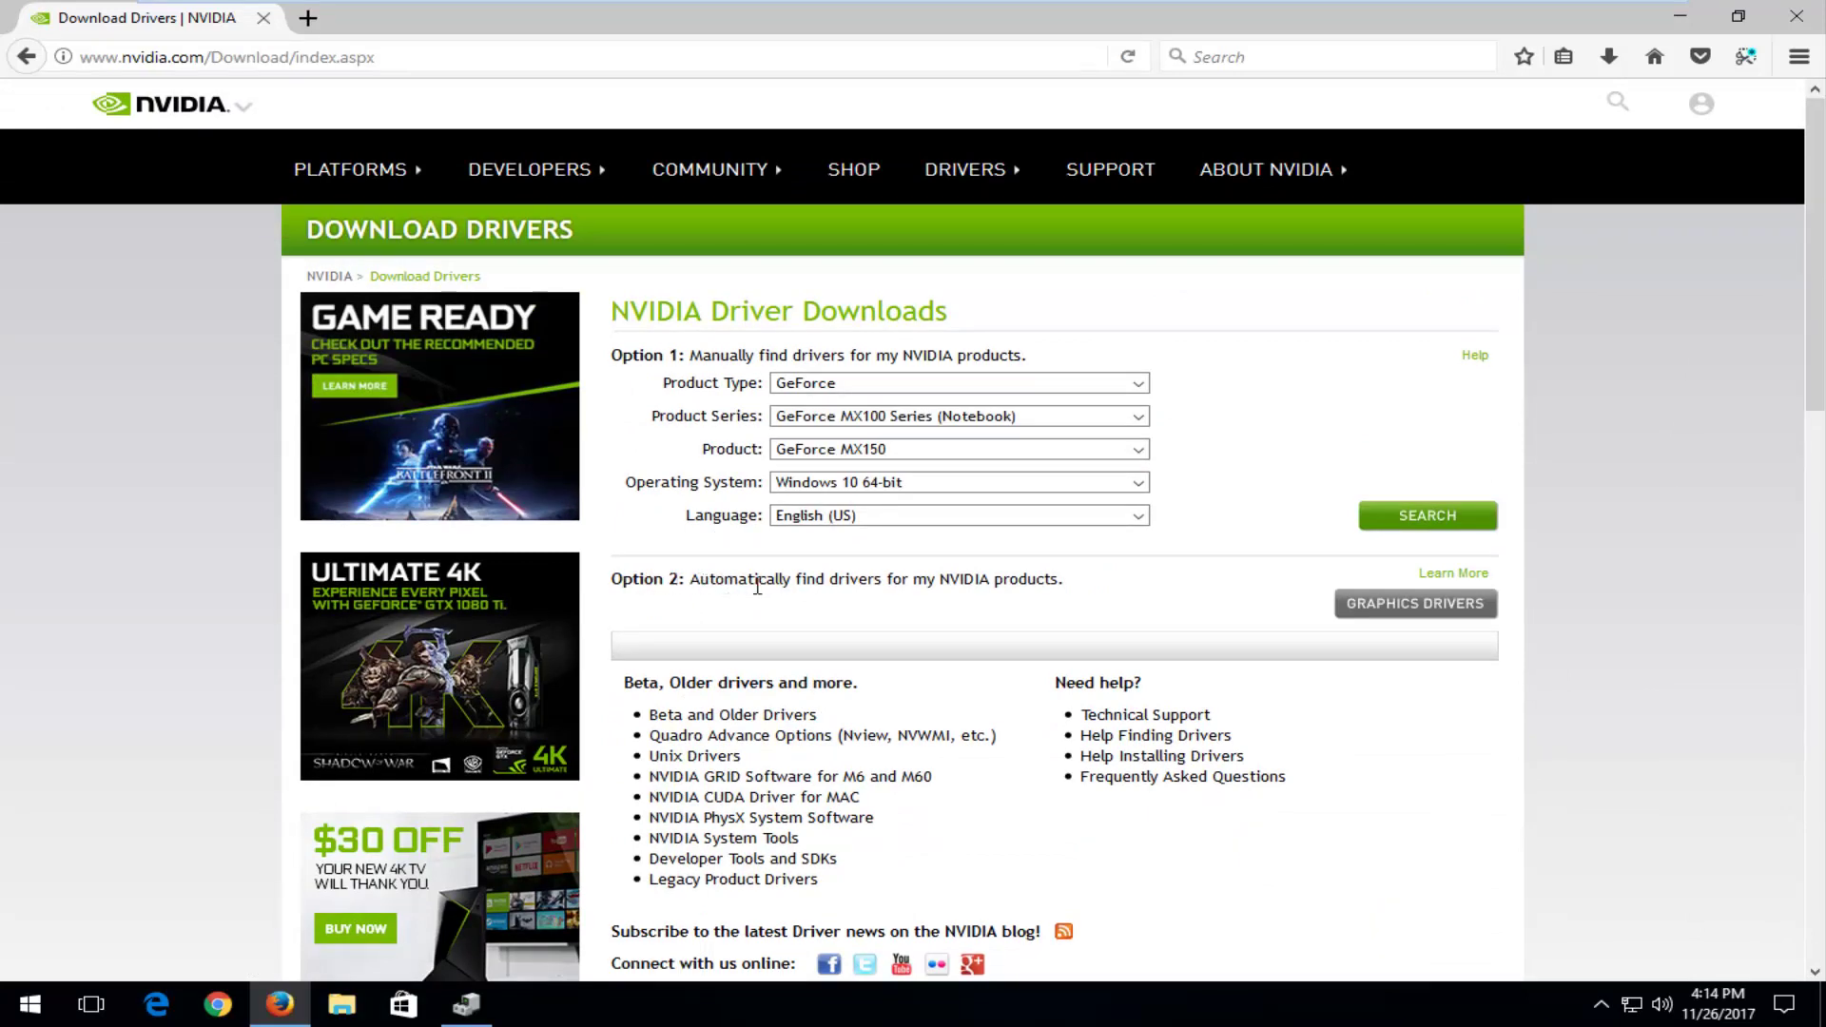
click(1408, 605)
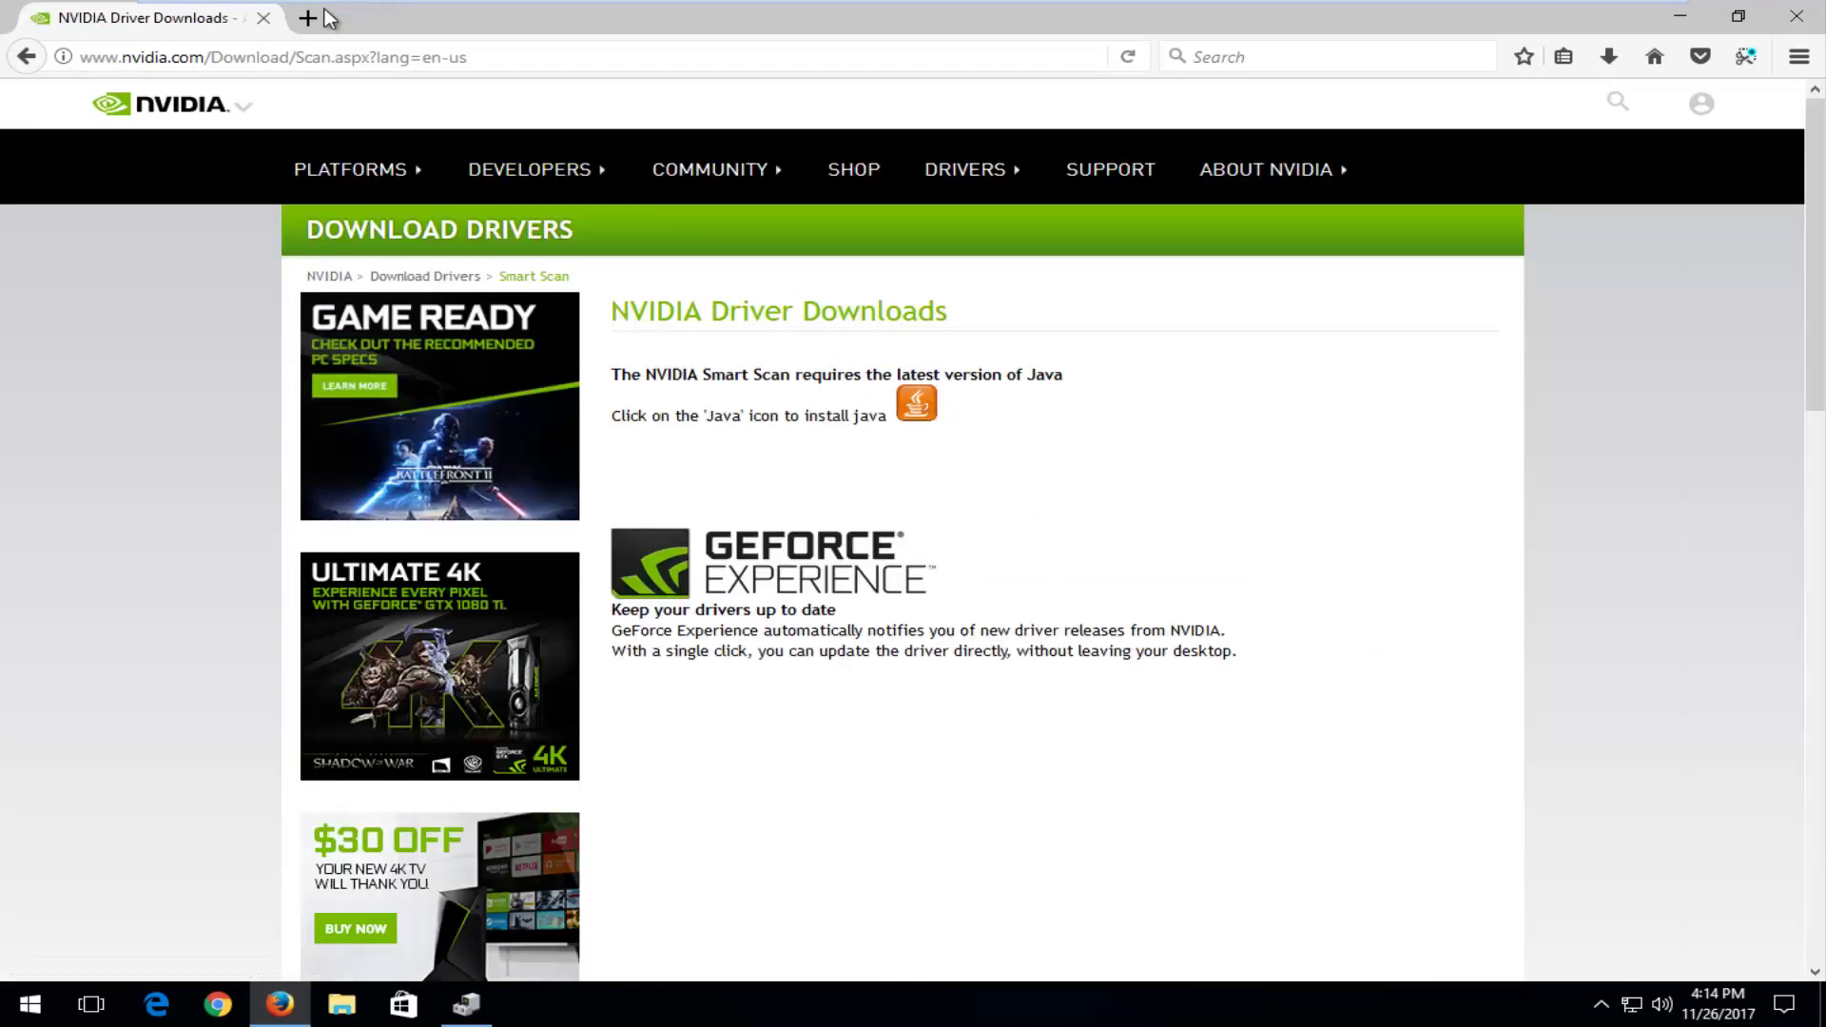
click(338, 54)
text(amd)
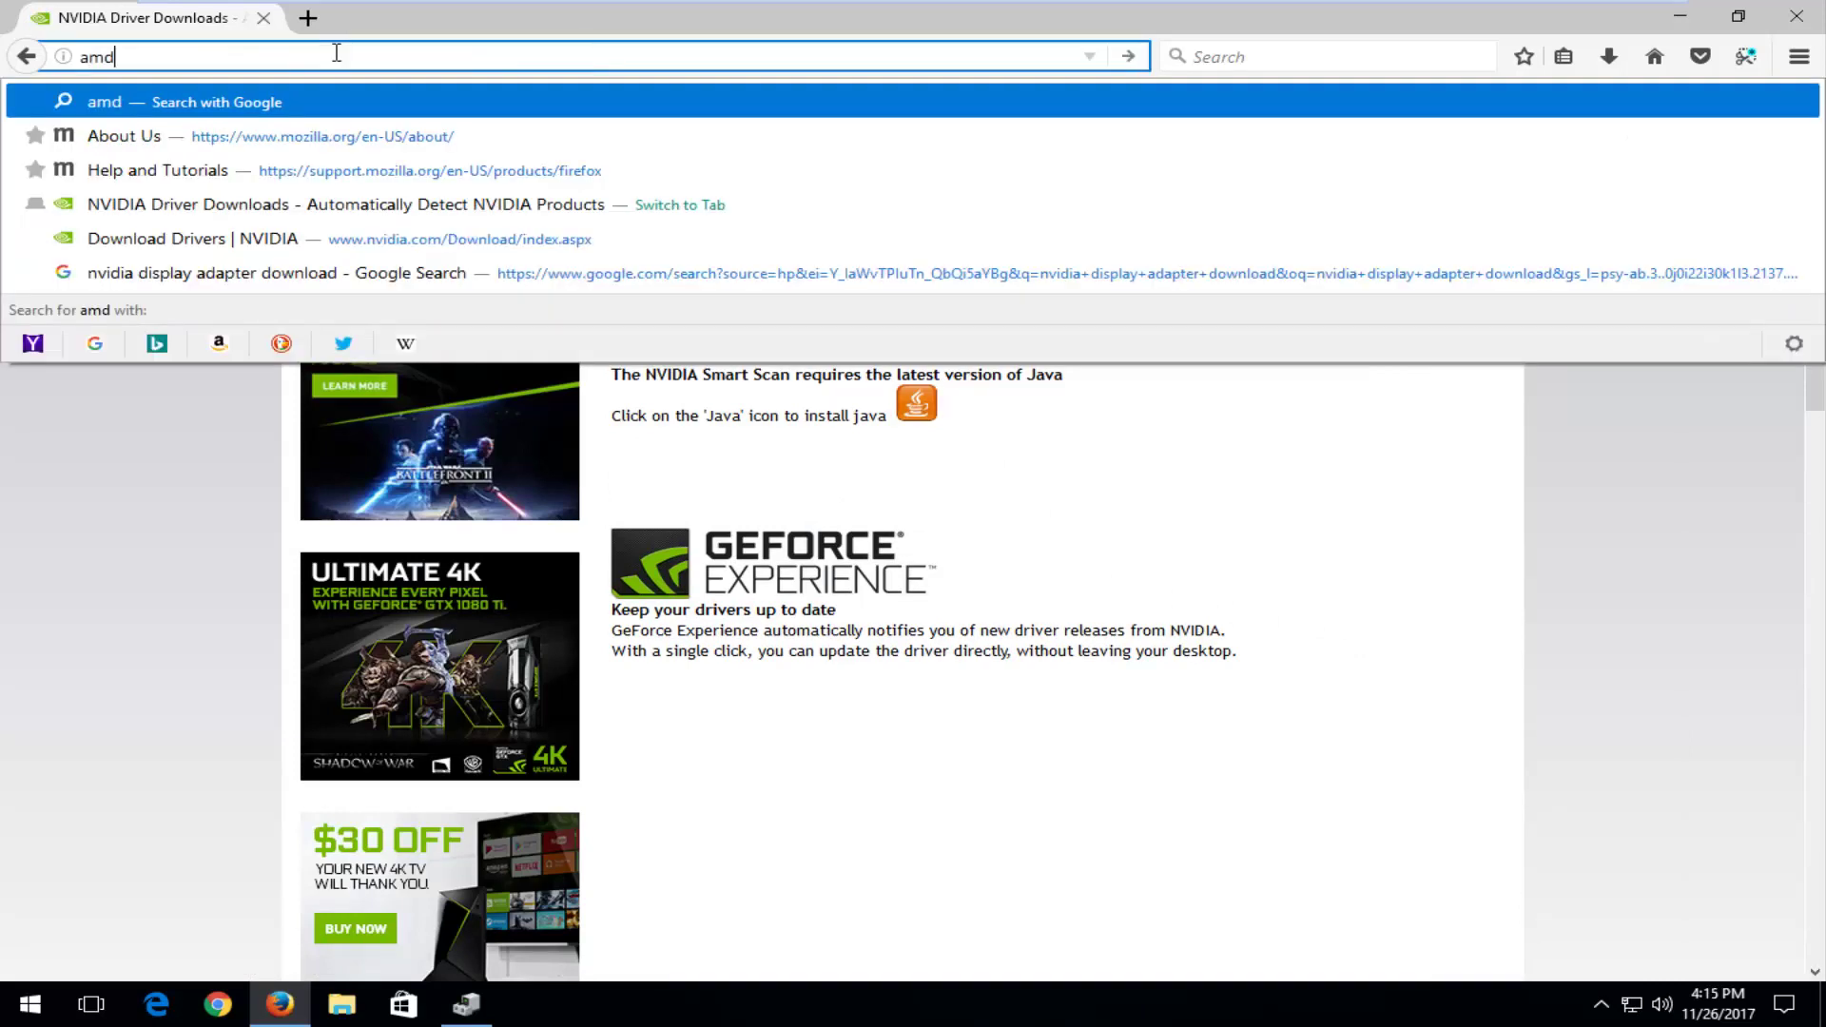
text( drivers)
Search Google for 'amd drivers' and open the 'Download Drivers - AMD Support' result
key(Return)
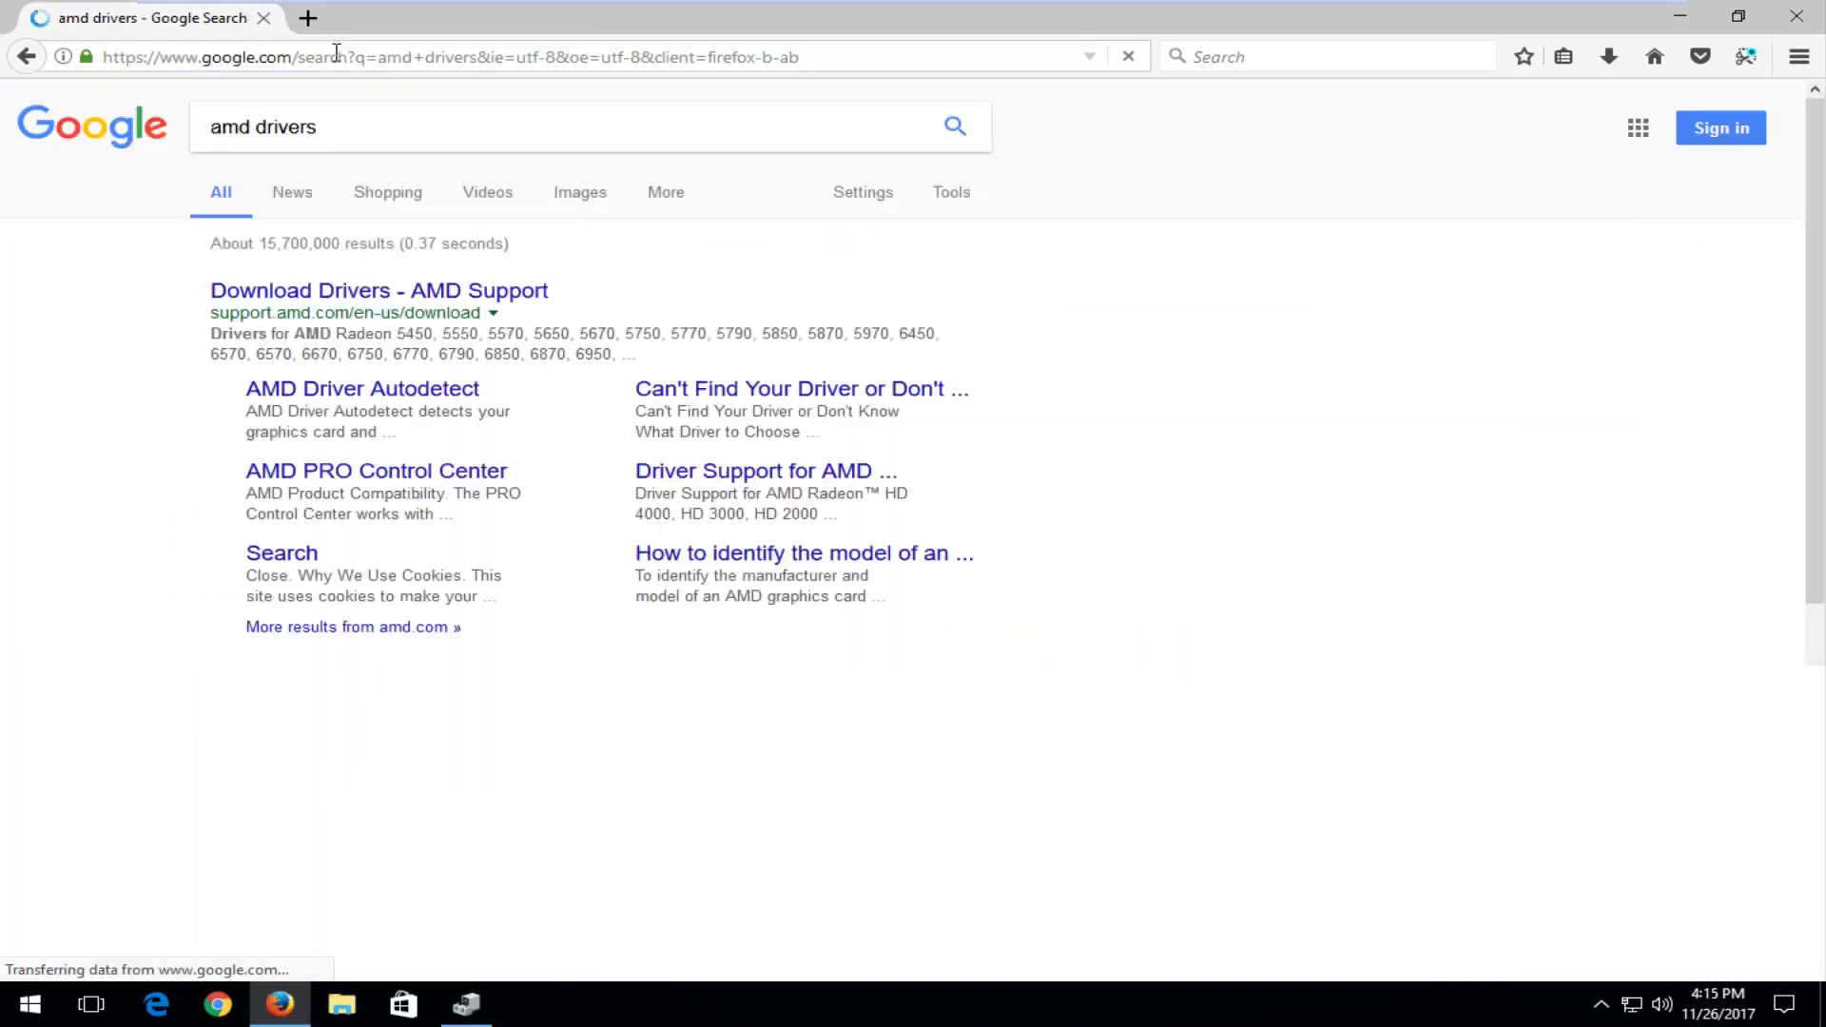
click(291, 301)
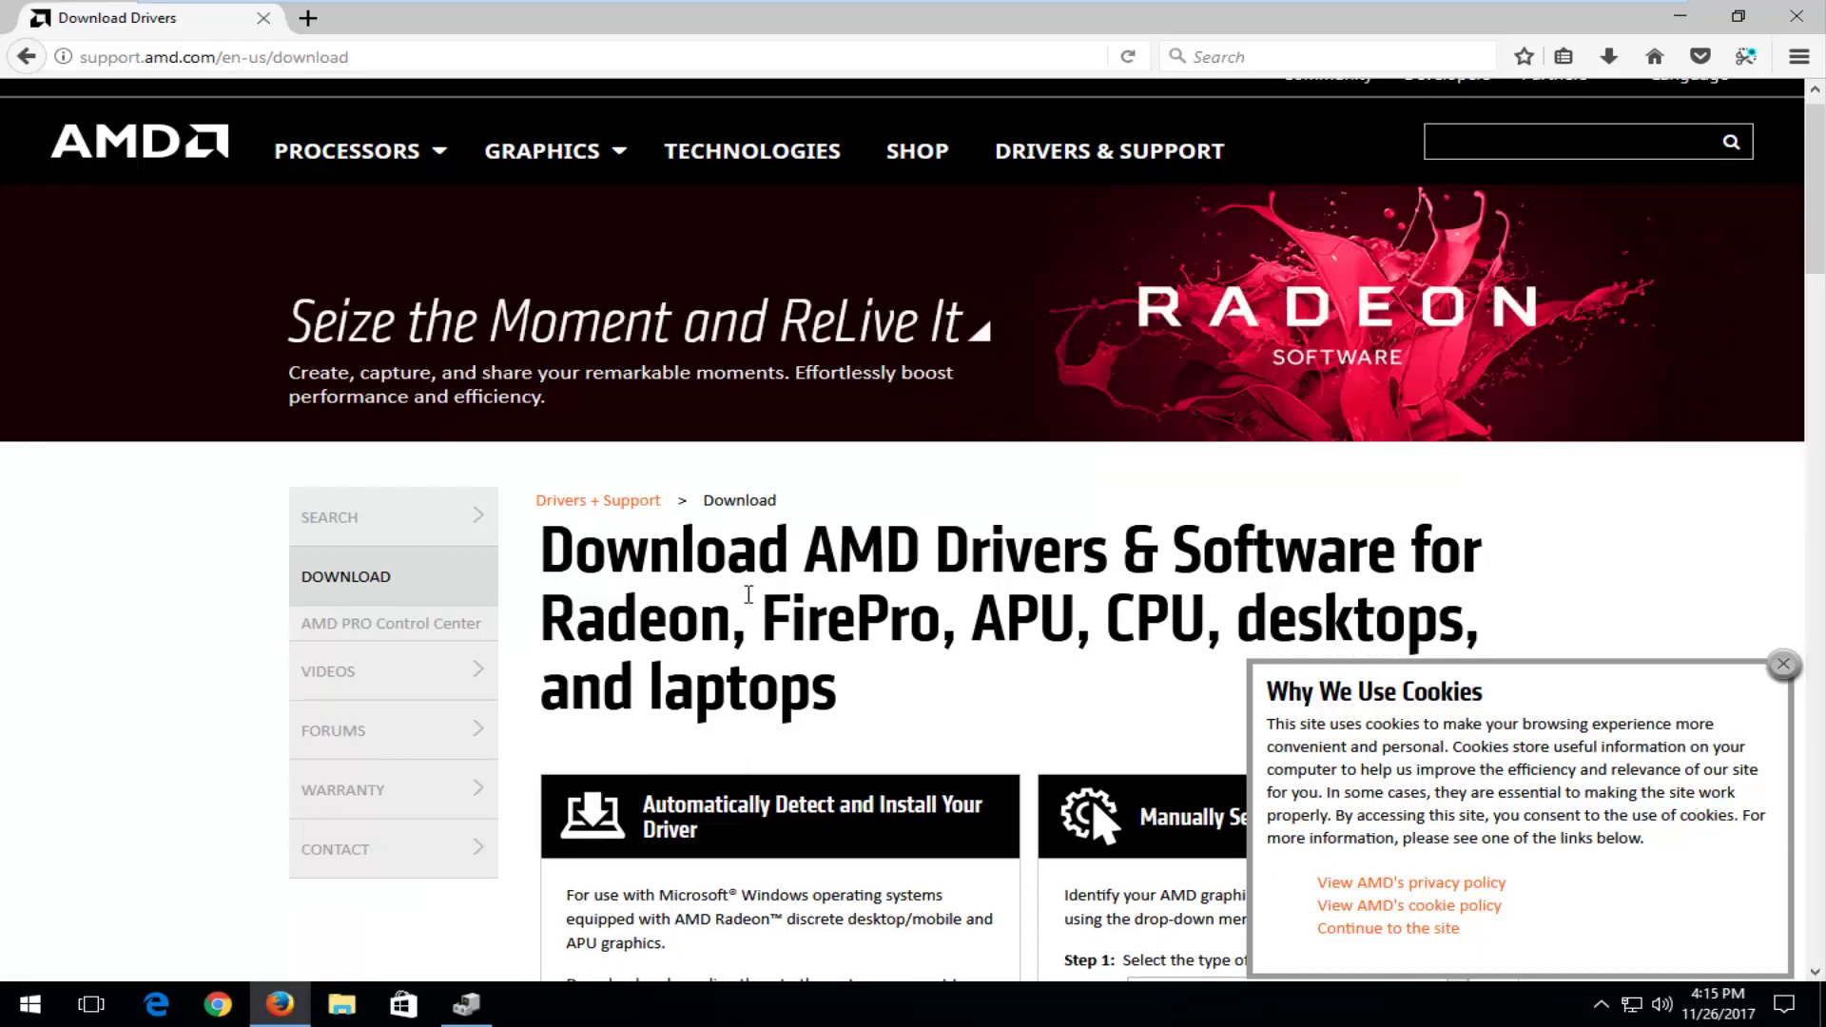
scroll(747, 595, down, 2)
scroll(726, 696, down, 3)
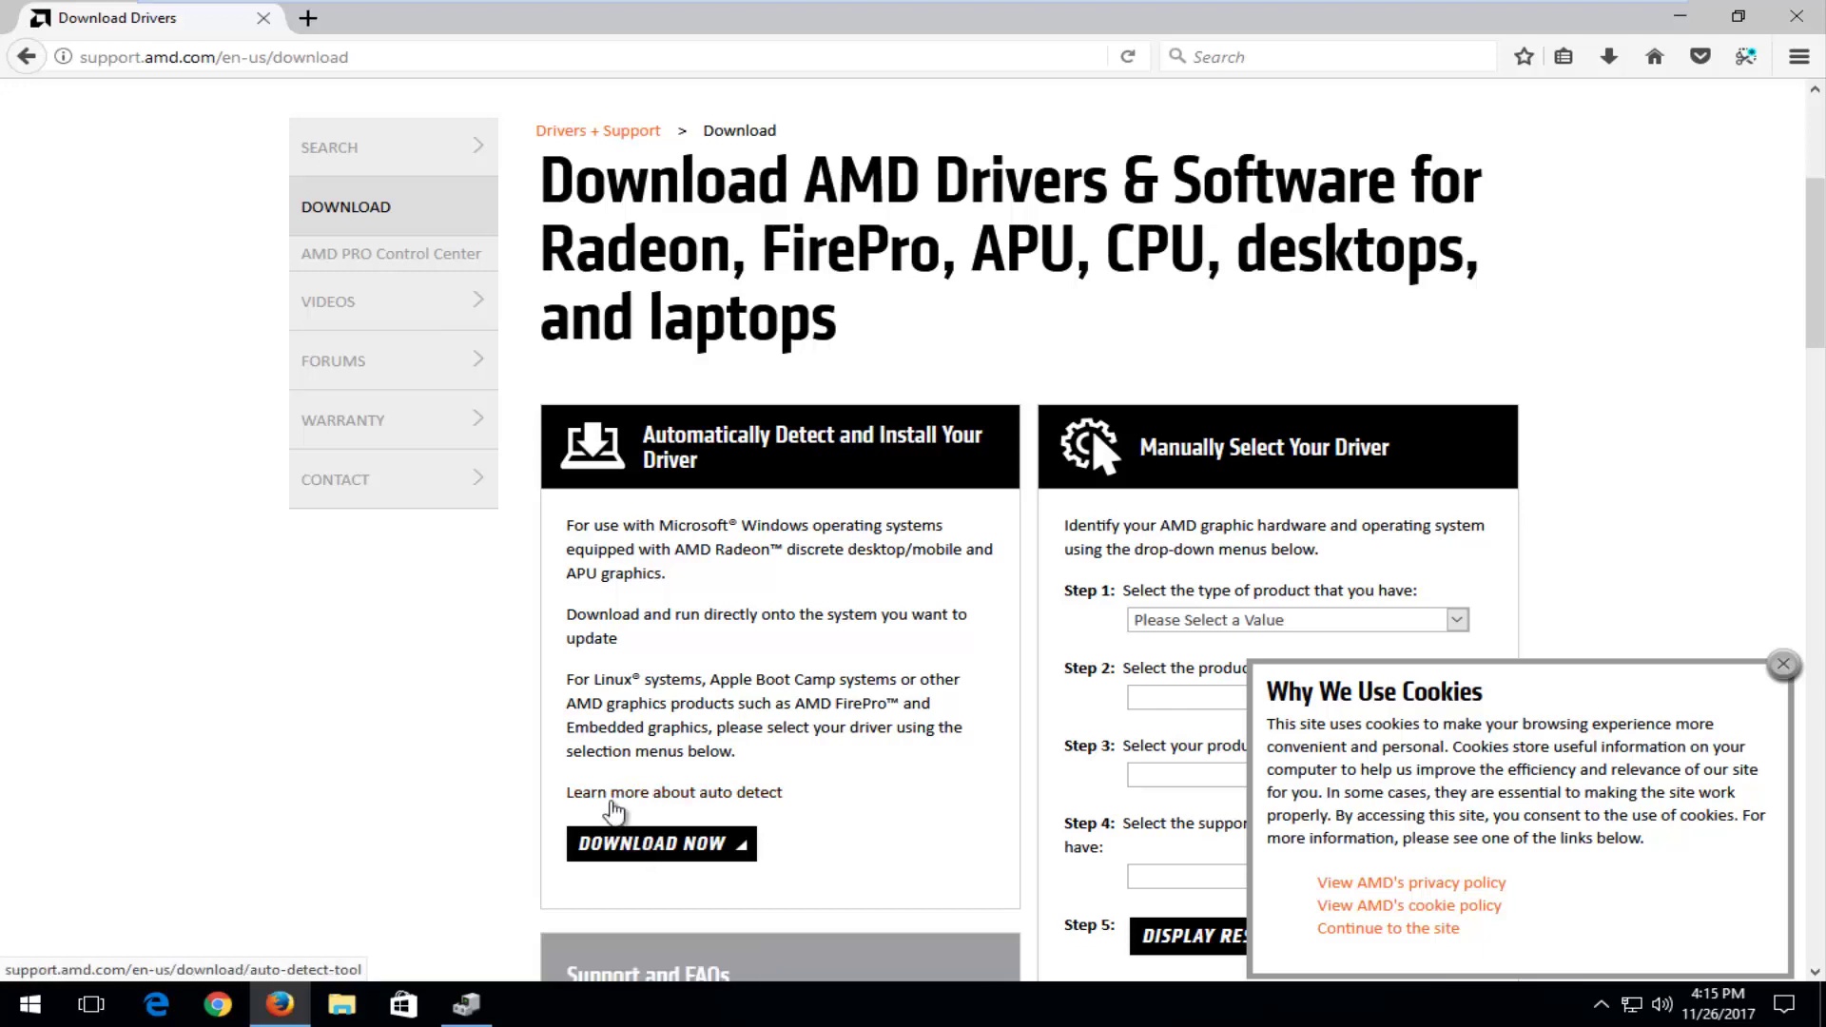
Close Firefox and collapse the Display adapters category in Device Manager
click(1791, 18)
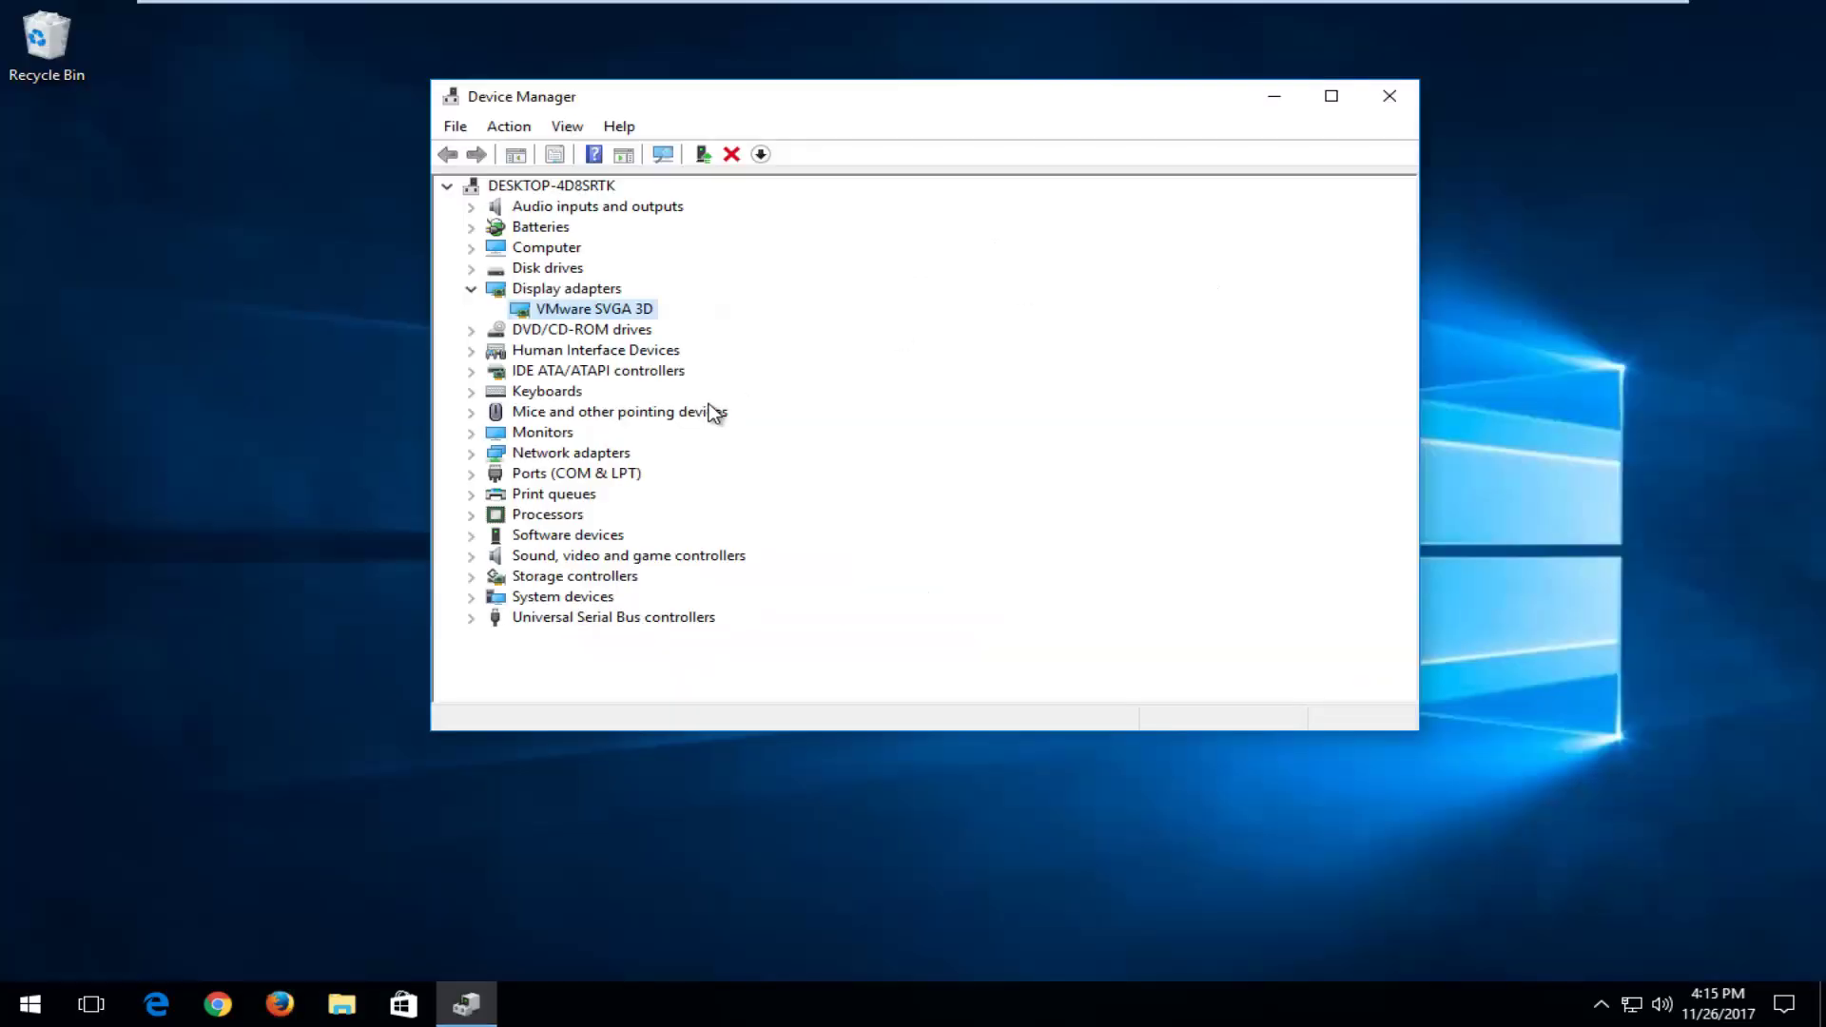
click(473, 292)
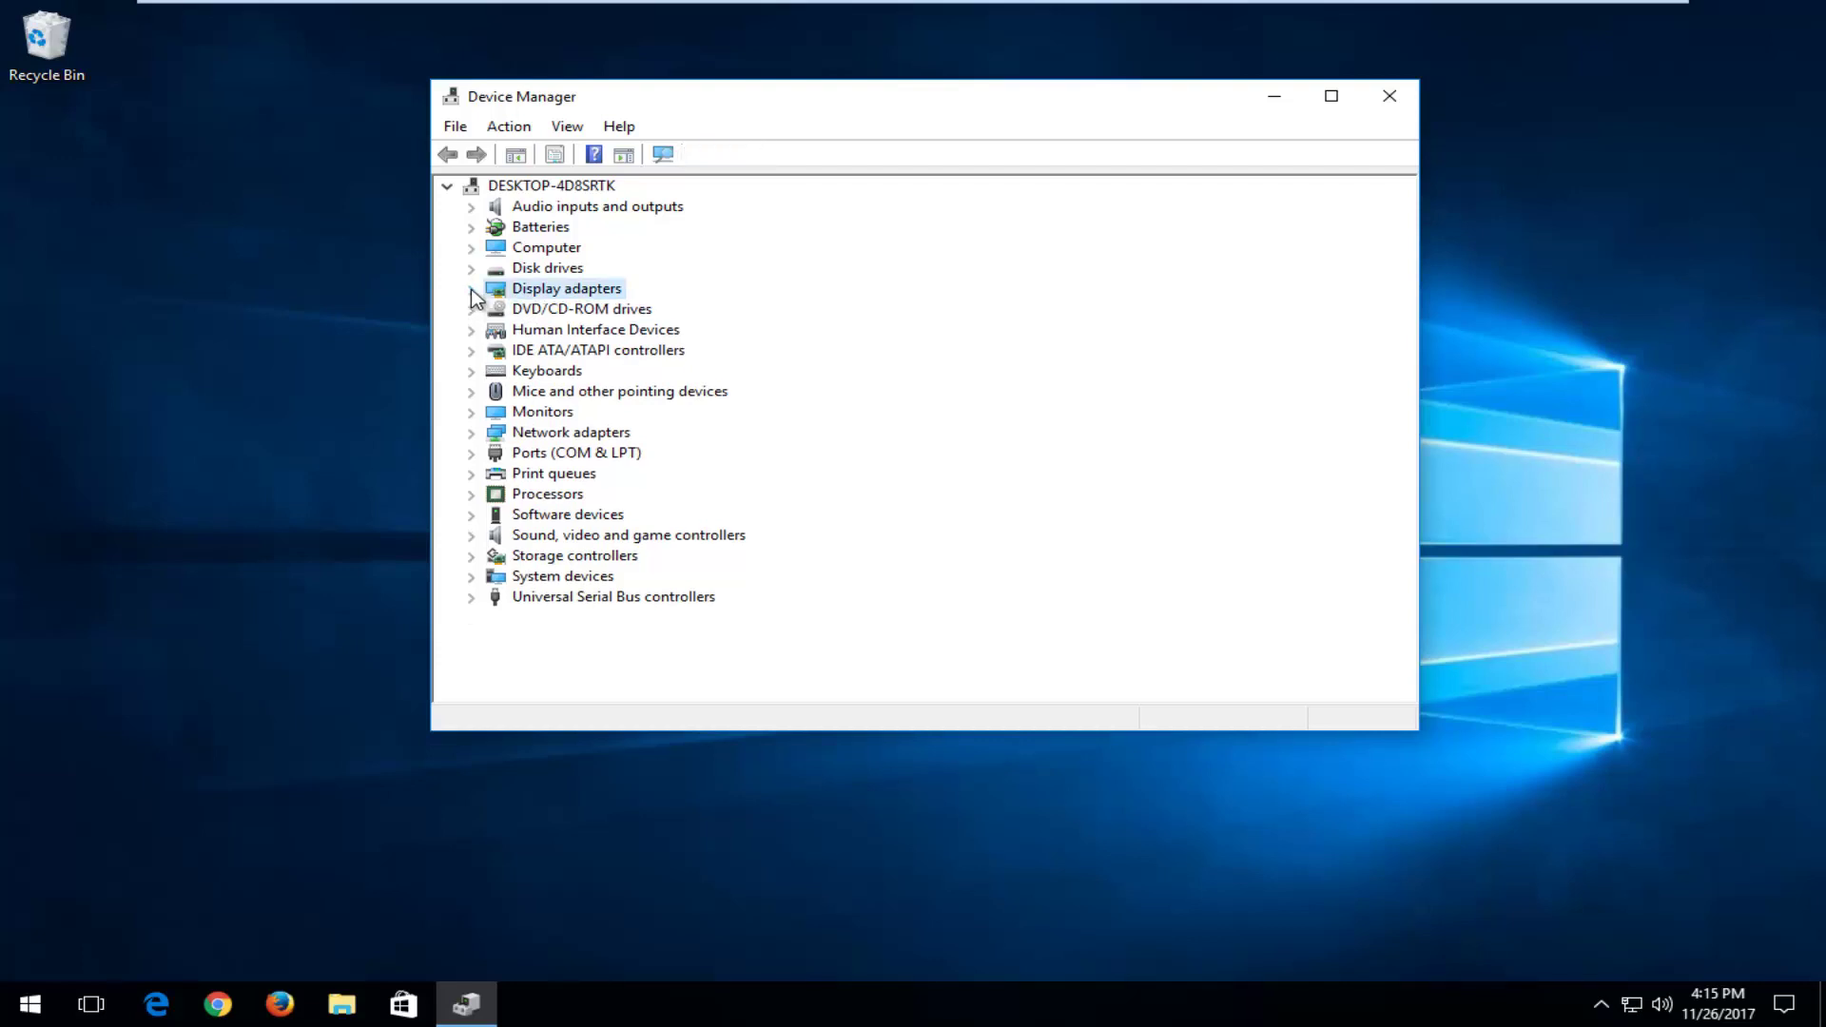